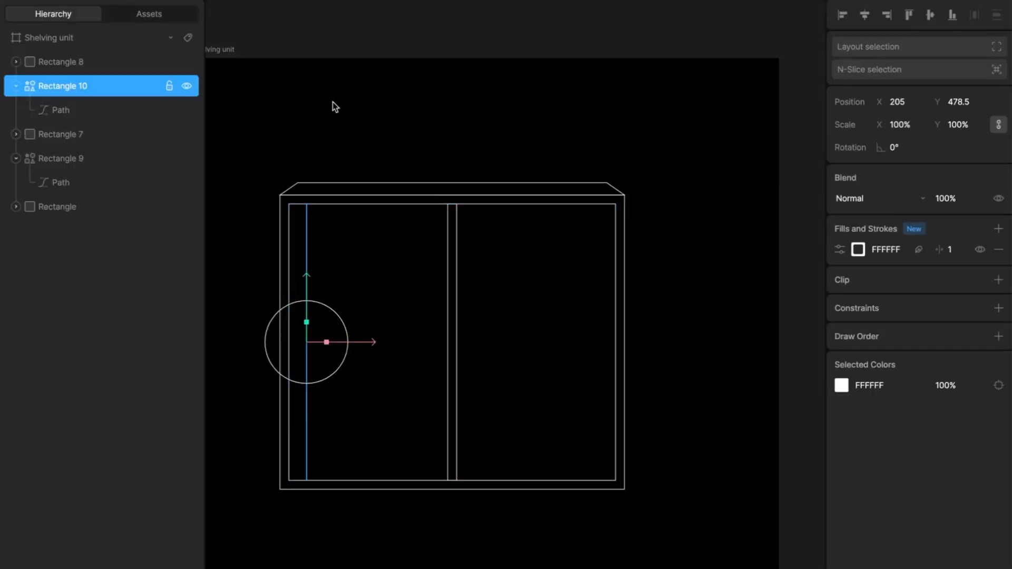
# - Duplicate a rectangle to form a horizontal shelf across the left compartment and set its height to 15
pyautogui.hotkey('ctrl', 'd')
pyautogui.moveTo(364, 342); pyautogui.dragTo(671, 373)
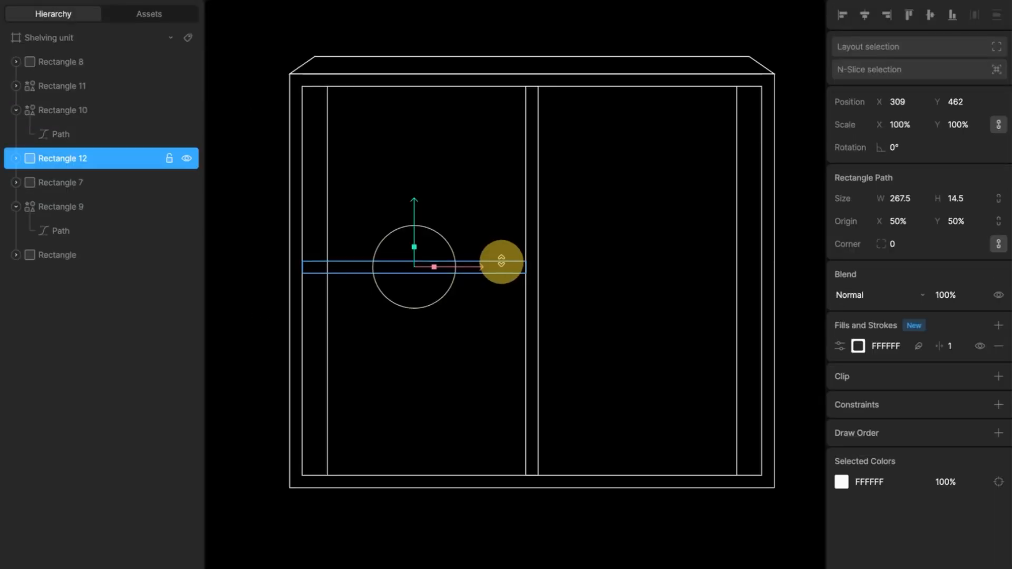
pyautogui.click(964, 199)
pyautogui.write('15')
pyautogui.press('Return')
# - Add a fill to the shelf rectangle and set its colour to 747474
pyautogui.click(998, 326)
pyautogui.click(859, 346)
pyautogui.click(699, 323)
pyautogui.click(701, 337)
pyautogui.click(860, 368)
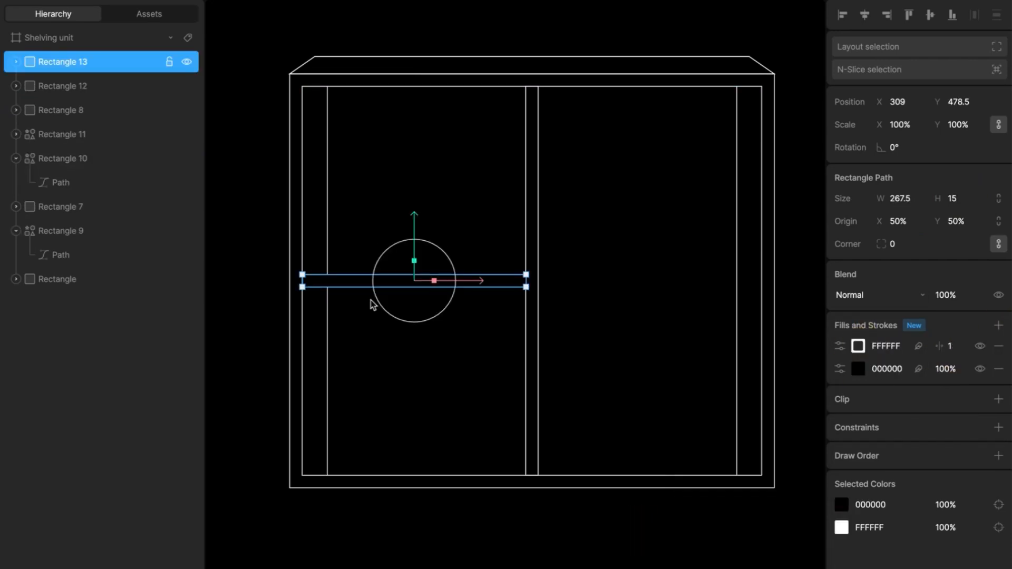
pyautogui.press('Return')
# - Drag a corner vertex of the shelf's top-face path to shape its perspective edge
pyautogui.moveTo(325, 235)
pyautogui.mouseDown()
pyautogui.moveTo(271, 264)
pyautogui.moveTo(327, 253)
pyautogui.mouseUp()
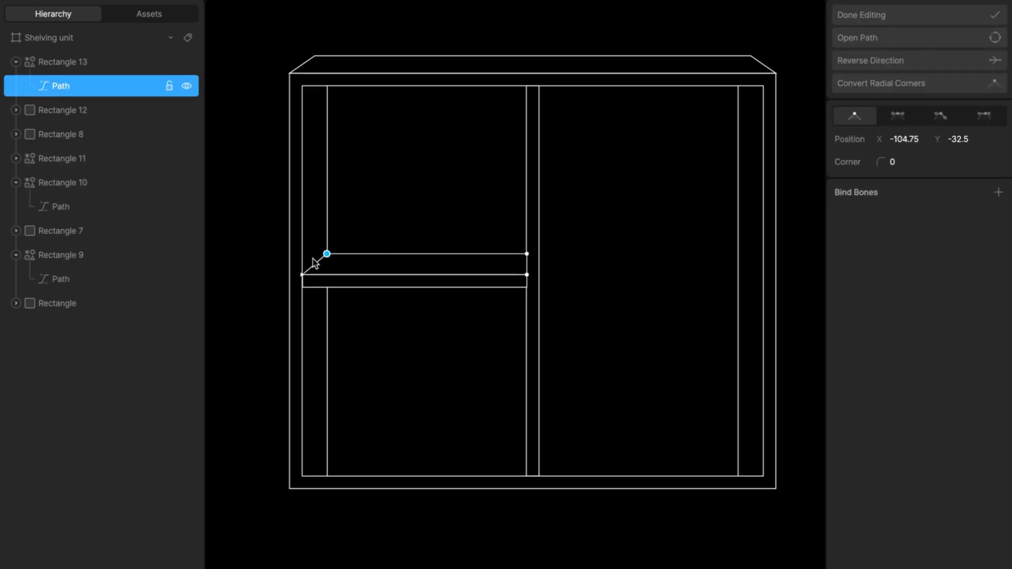
pyautogui.scroll(5, 313, 259)
pyautogui.scroll(-5, 340, 248)
pyautogui.press('Escape')
# - Group the shelf pieces, duplicate the group and move the copy into the right compartment
pyautogui.keyDown('shift'); pyautogui.click(343, 273); pyautogui.keyUp('shift')
pyautogui.hotkey('ctrl', 'g')
pyautogui.hotkey('ctrl', 'd')
pyautogui.moveTo(469, 263); pyautogui.dragTo(687, 263)
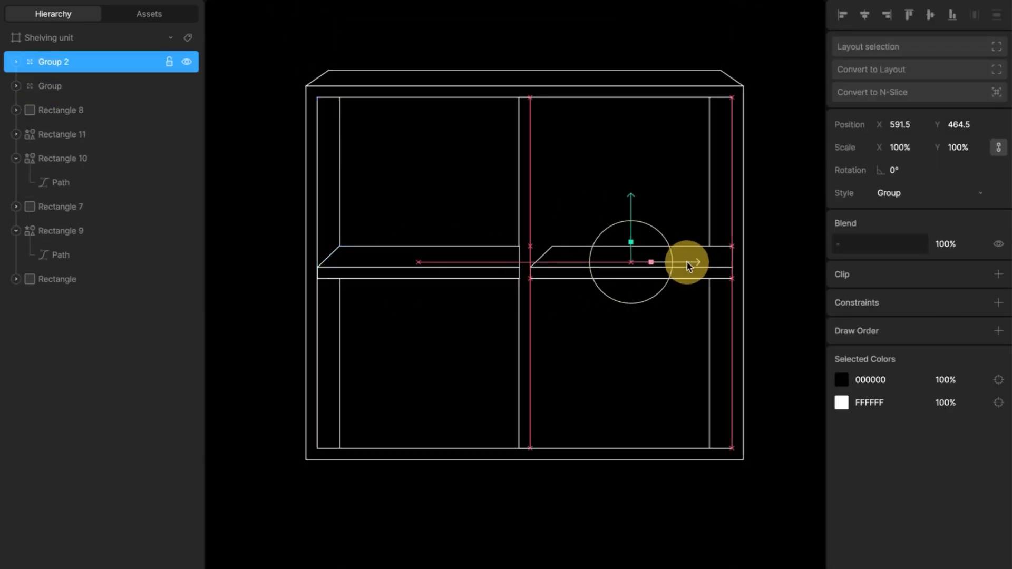
# - Adjust the copied shelf's top-face vertices so it fits the right compartment
pyautogui.doubleClick(553, 255)
pyautogui.press('Return')
pyautogui.click(552, 246)
pyautogui.moveTo(552, 246); pyautogui.dragTo(531, 246)
pyautogui.scroll(5, 532, 246)
pyautogui.scroll(-4, 533, 247)
pyautogui.moveTo(680, 242); pyautogui.dragTo(653, 243)
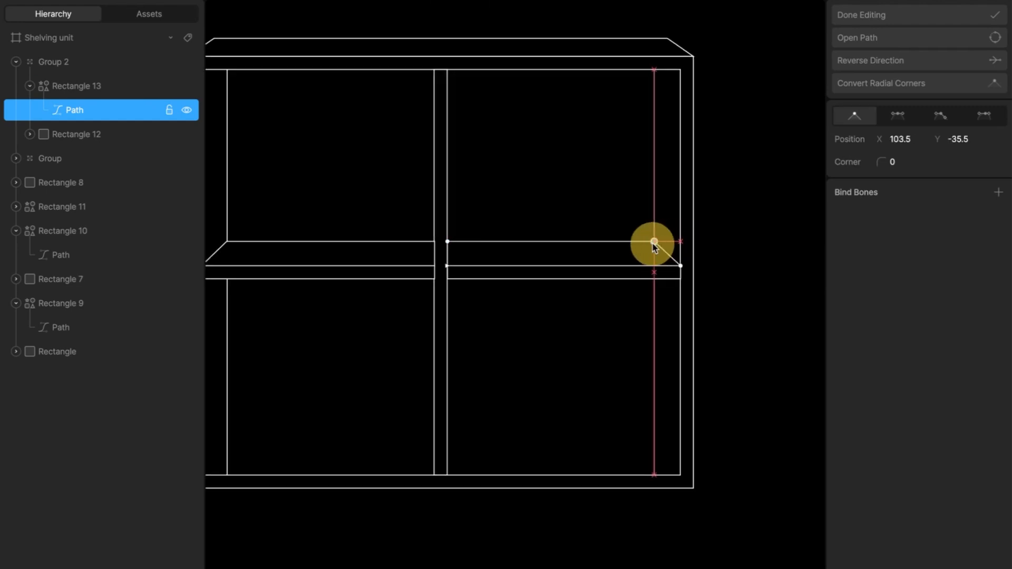
# - Select a set of path vertices and nudge them up three steps, then finish editing
pyautogui.moveTo(681, 434); pyautogui.dragTo(416, 459)
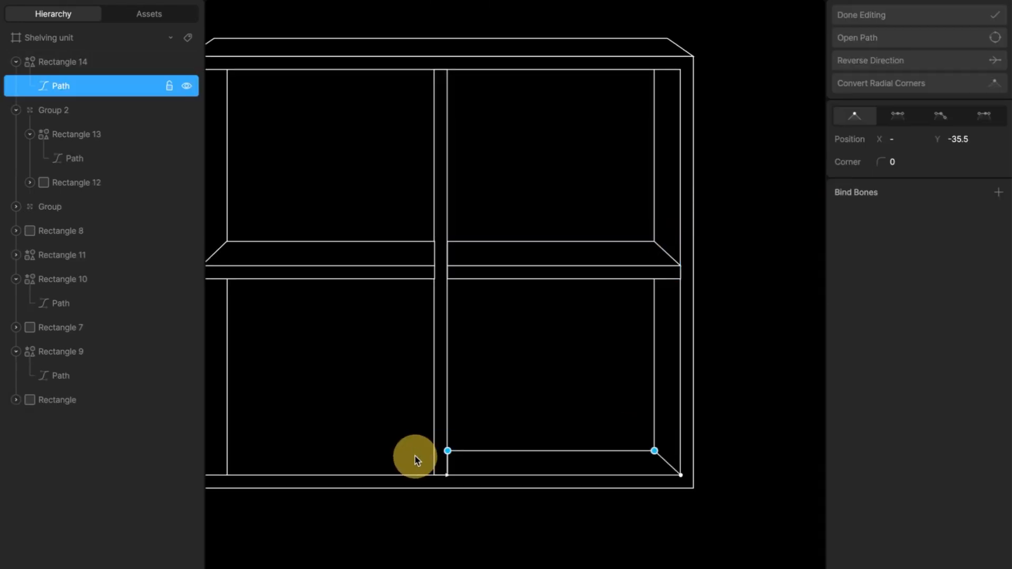
pyautogui.press('Up')
pyautogui.press('Up')
pyautogui.press('Up')
pyautogui.press('Up')
pyautogui.press('Up')
pyautogui.press('Up')
pyautogui.press('Up')
pyautogui.press('Up')
pyautogui.press('Up')
pyautogui.press('Up')
pyautogui.press('Up')
pyautogui.press('Up')
pyautogui.press('Up')
pyautogui.scroll(-4, 416, 460)
pyautogui.scroll(1, 416, 460)
pyautogui.press('Escape')
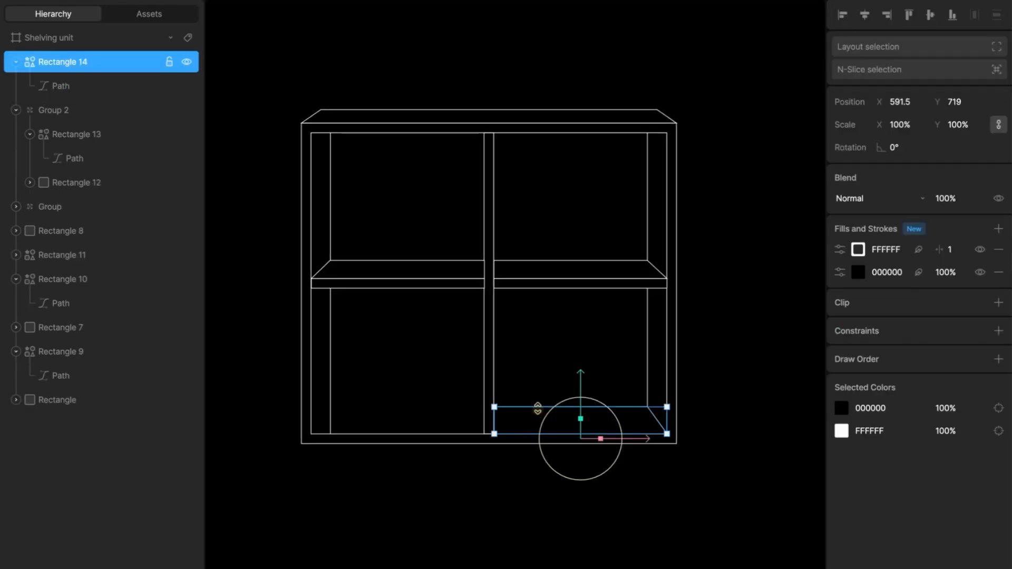
# - Duplicate the right compartment's floor panel and move the copy into the left compartment
pyautogui.hotkey('ctrl', 'd')
pyautogui.moveTo(639, 442); pyautogui.dragTo(457, 442)
pyautogui.press('Return')
# - Adjust the left floor panel's vertices to fit the left compartment and finish editing
pyautogui.moveTo(297, 403); pyautogui.dragTo(327, 413)
pyautogui.hotkey('shift', 'Right')
pyautogui.hotkey('shift', 'Right')
pyautogui.hotkey('shift', 'Right')
pyautogui.moveTo(469, 407); pyautogui.dragTo(473, 407)
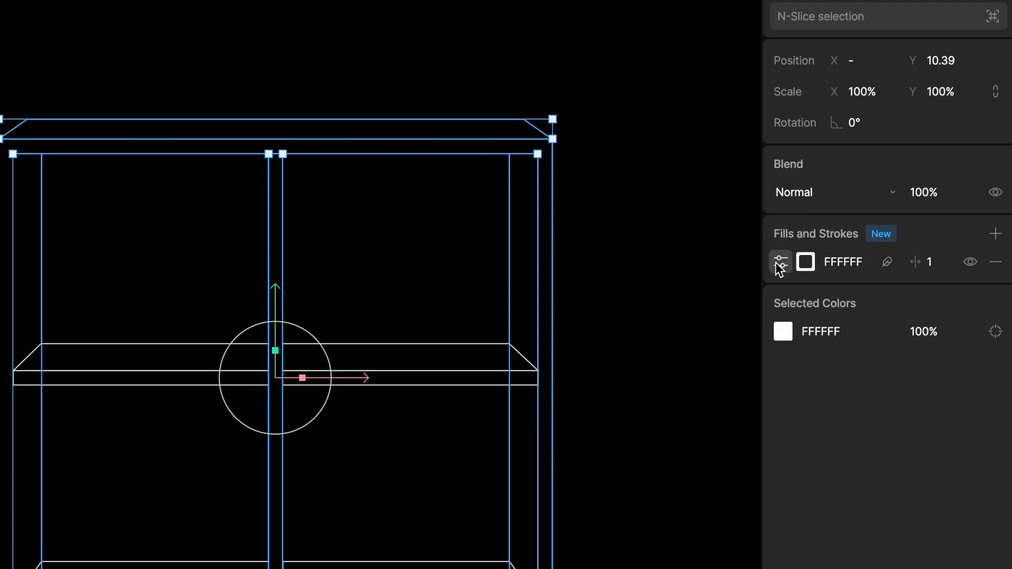
pyautogui.click(780, 263)
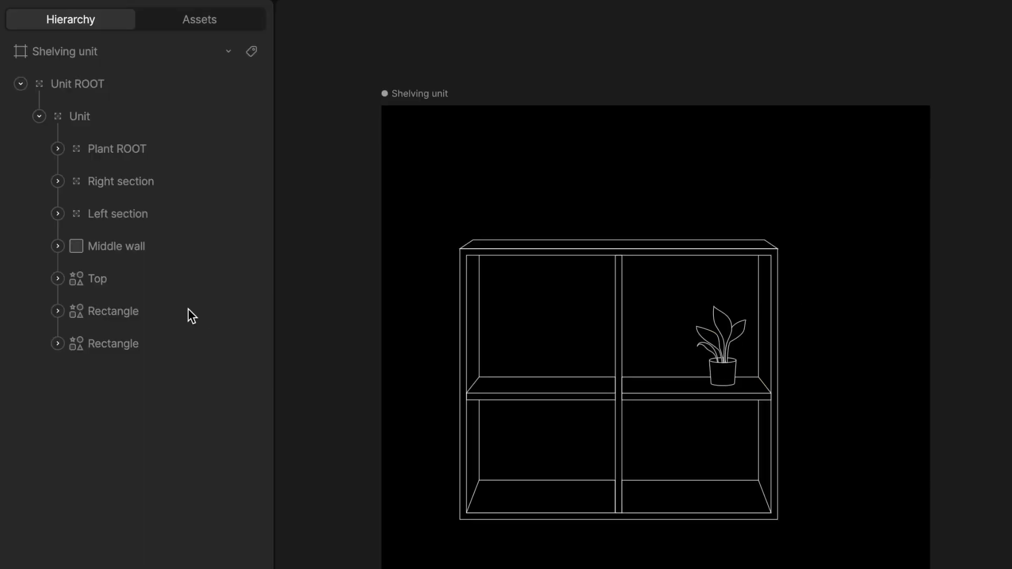
# - Rename the lower Rectangle layer as Outer frame
pyautogui.doubleClick(130, 346)
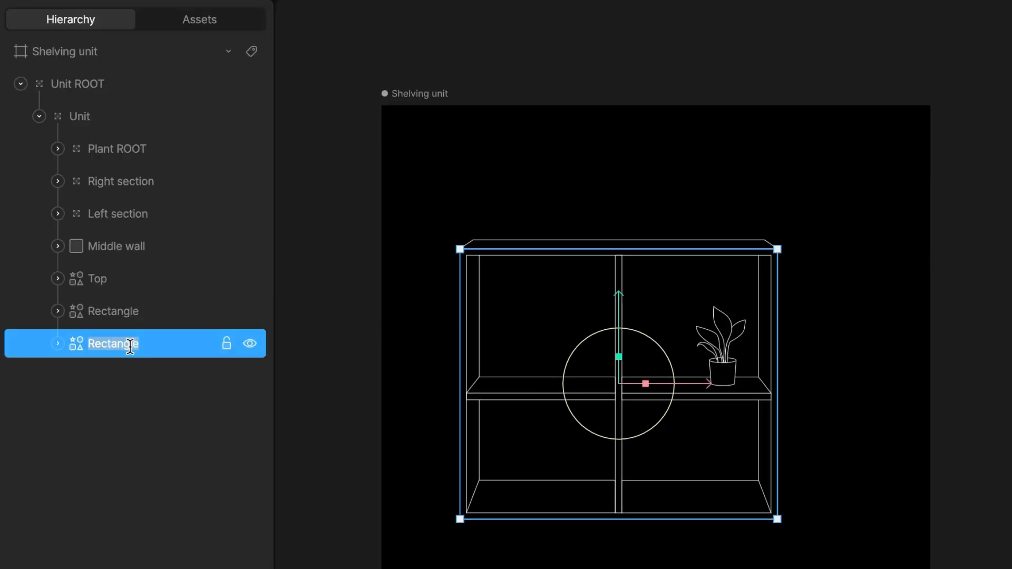
pyautogui.write('Outer fram')
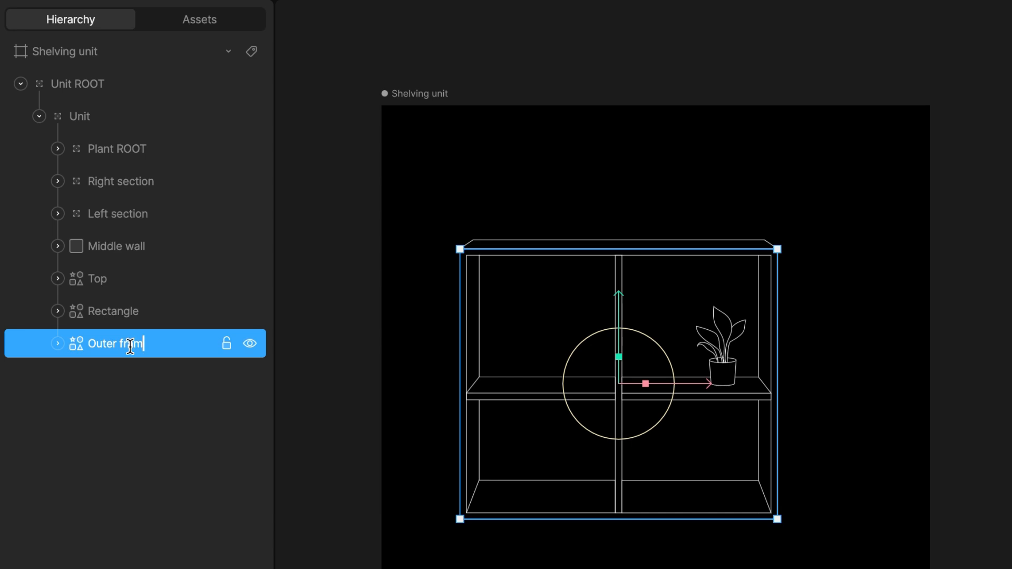
pyautogui.write('e')
pyautogui.press('Return')
# - Rename the remaining Rectangle layer as Internal frame
pyautogui.doubleClick(110, 315)
pyautogui.write('Int')
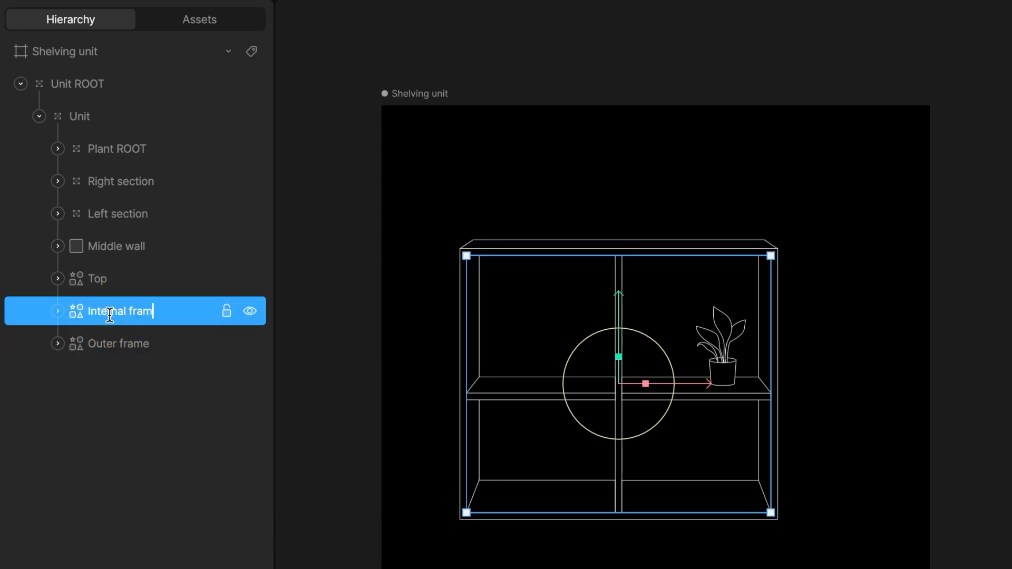
pyautogui.click(349, 451)
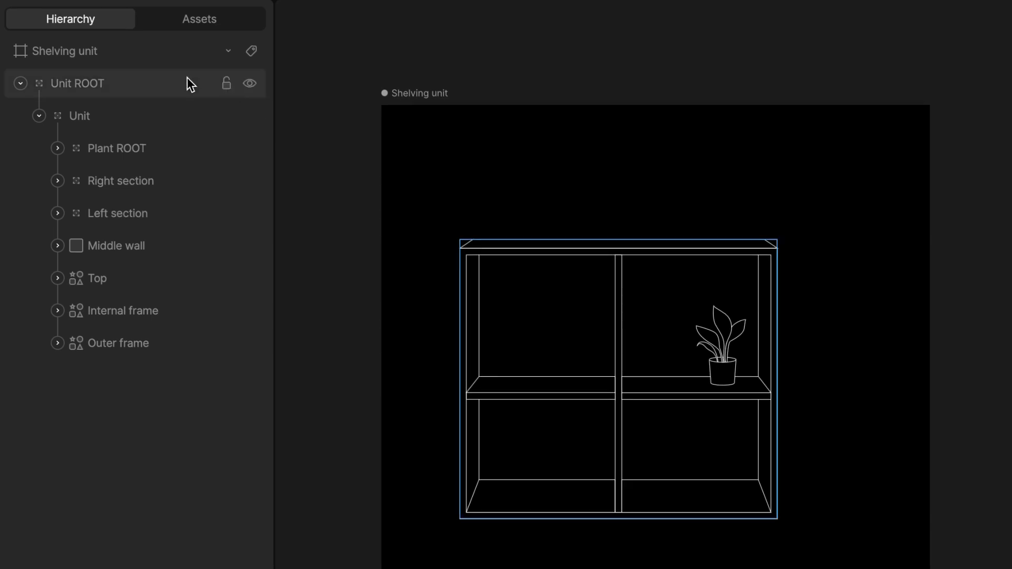
# - Select the Unit ROOT group and resize it from its corner handle
pyautogui.click(72, 83)
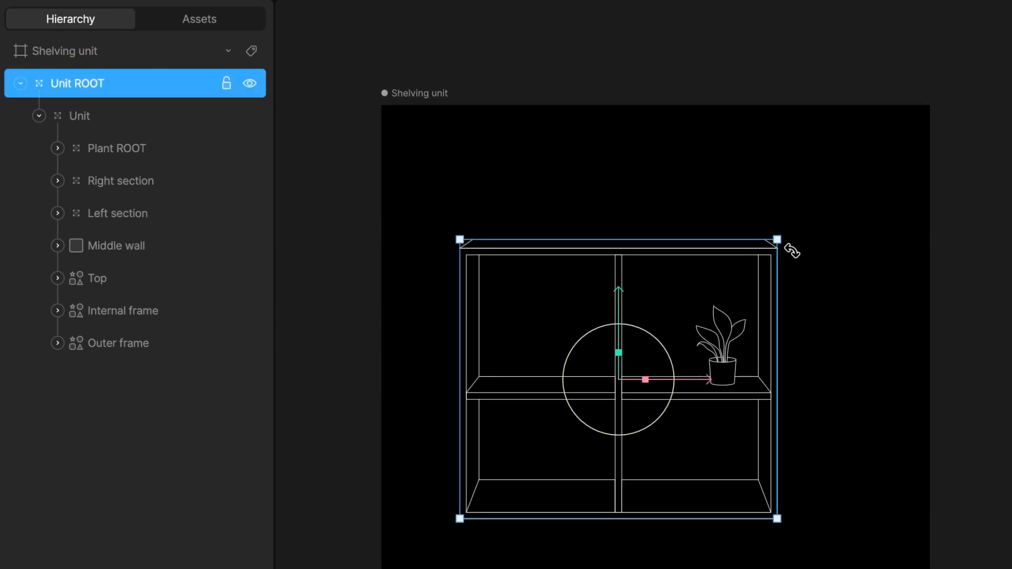
pyautogui.moveTo(777, 238); pyautogui.dragTo(707, 300)
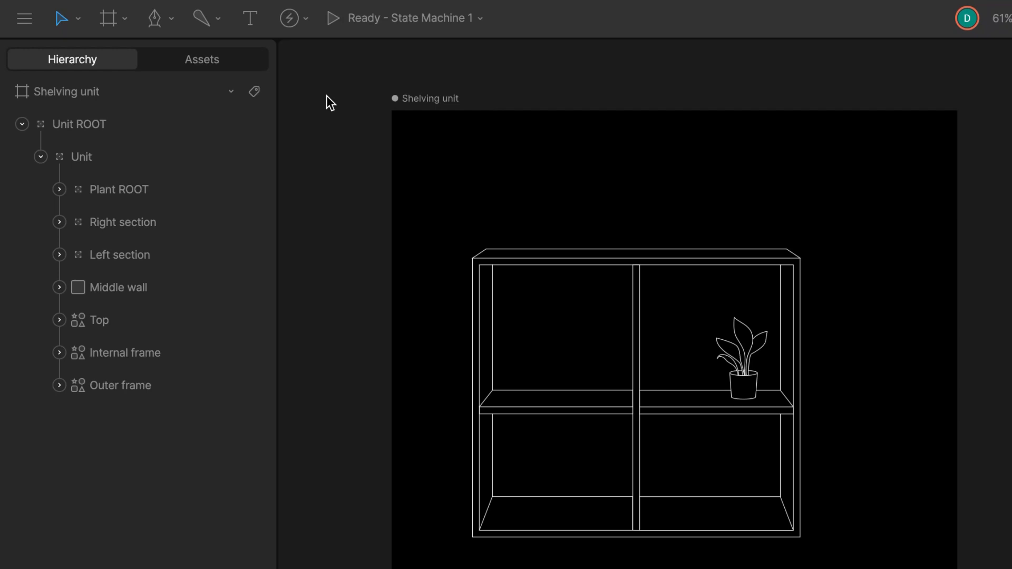
# - With the Bone tool, draw a horizontal bone extending outward from the shelf's right side
pyautogui.click(218, 22)
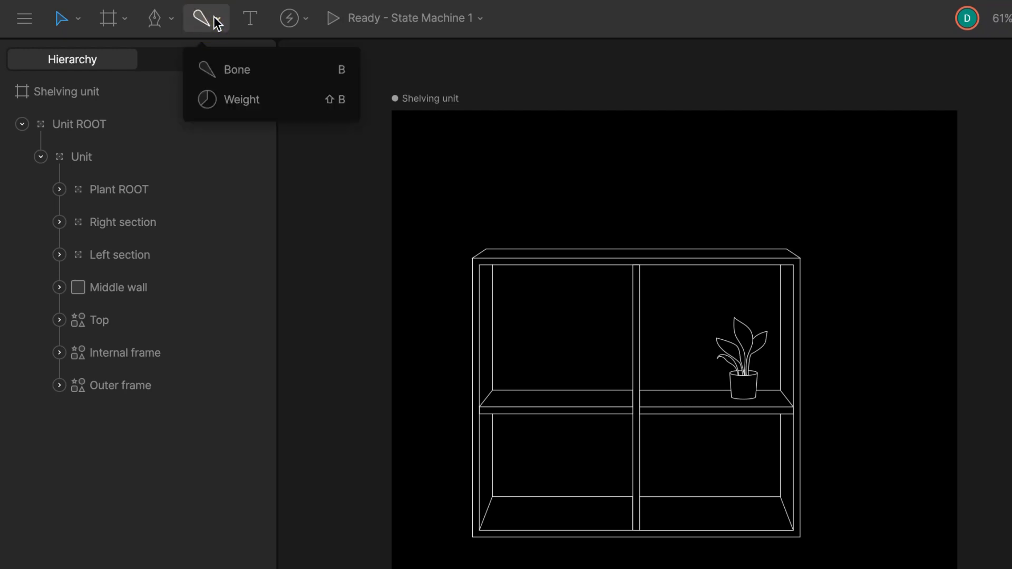
pyautogui.click(245, 69)
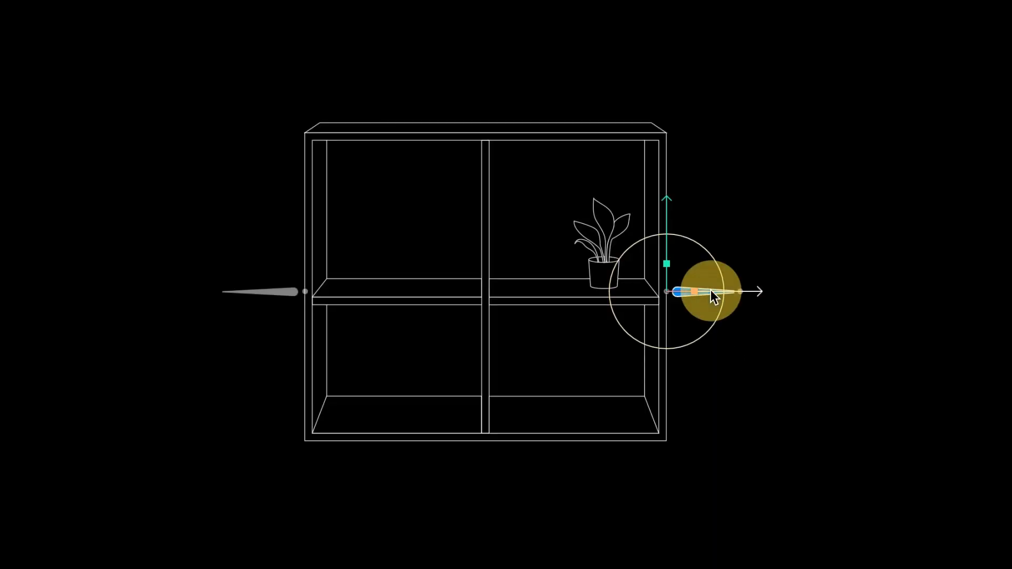
pyautogui.moveTo(712, 292)
pyautogui.mouseDown()
pyautogui.moveTo(800, 291)
pyautogui.moveTo(665, 299)
pyautogui.moveTo(780, 305)
pyautogui.moveTo(712, 308)
pyautogui.mouseUp()
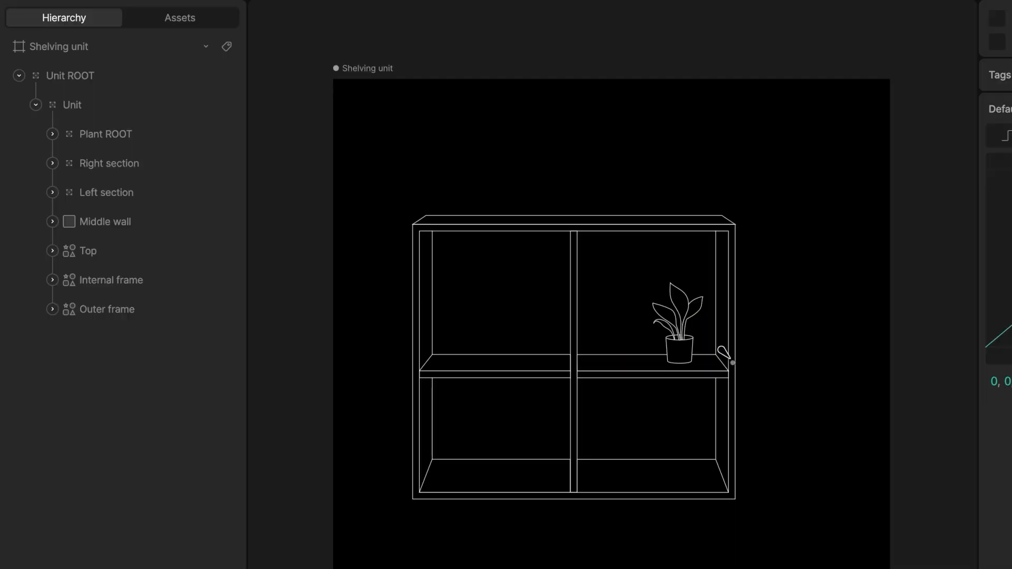
pyautogui.click(734, 360)
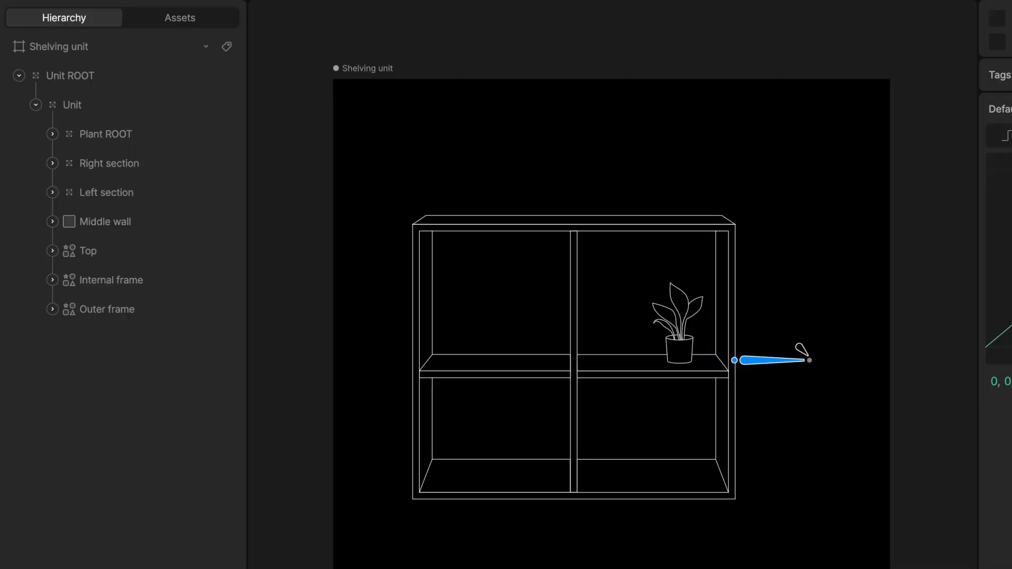
pyautogui.click(819, 361)
pyautogui.press('Escape')
# - Draw a matching horizontal bone extending outward from the shelf's left side
pyautogui.click(413, 358)
pyautogui.click(323, 358)
pyautogui.press('Escape')
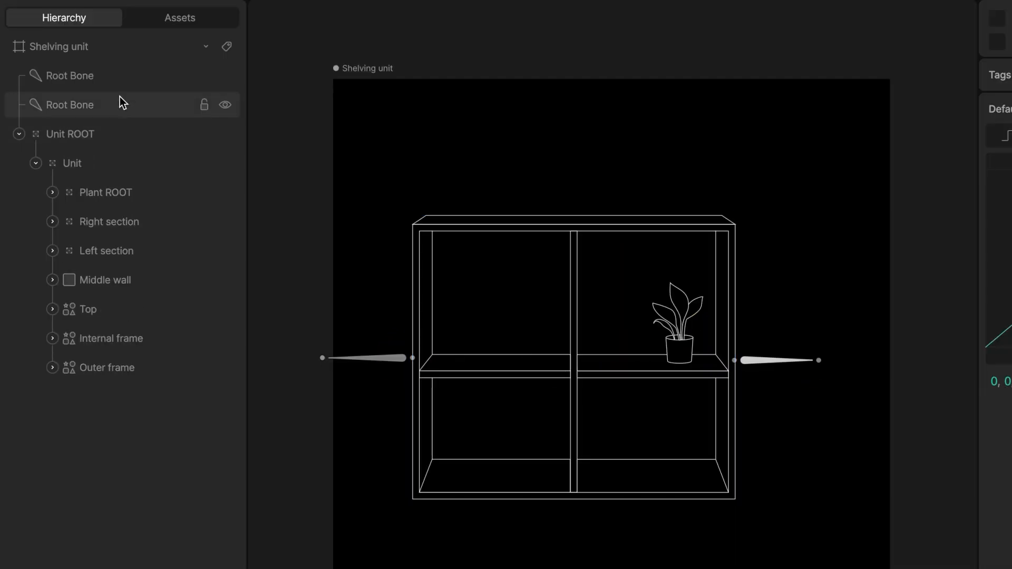
# - Rename the two root bones Right Bone and Left Bone
pyautogui.doubleClick(113, 104)
pyautogui.write('Right Bone')
pyautogui.doubleClick(55, 75)
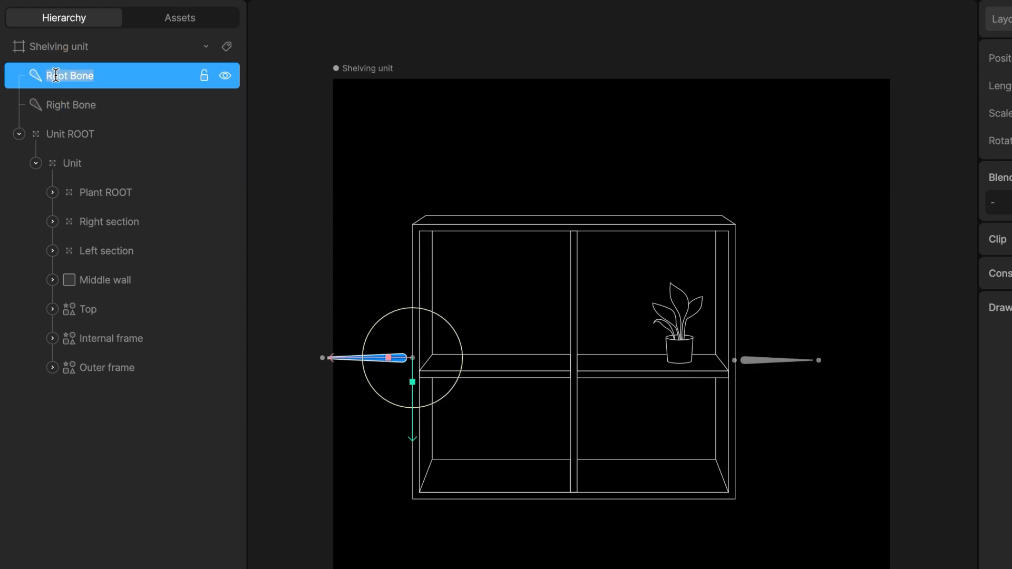
pyautogui.write('Left Bone')
pyautogui.press('Return')
# - Move both bones into the Unit group
pyautogui.keyDown('shift'); pyautogui.click(85, 104); pyautogui.keyUp('shift')
pyautogui.moveTo(85, 103); pyautogui.dragTo(89, 177)
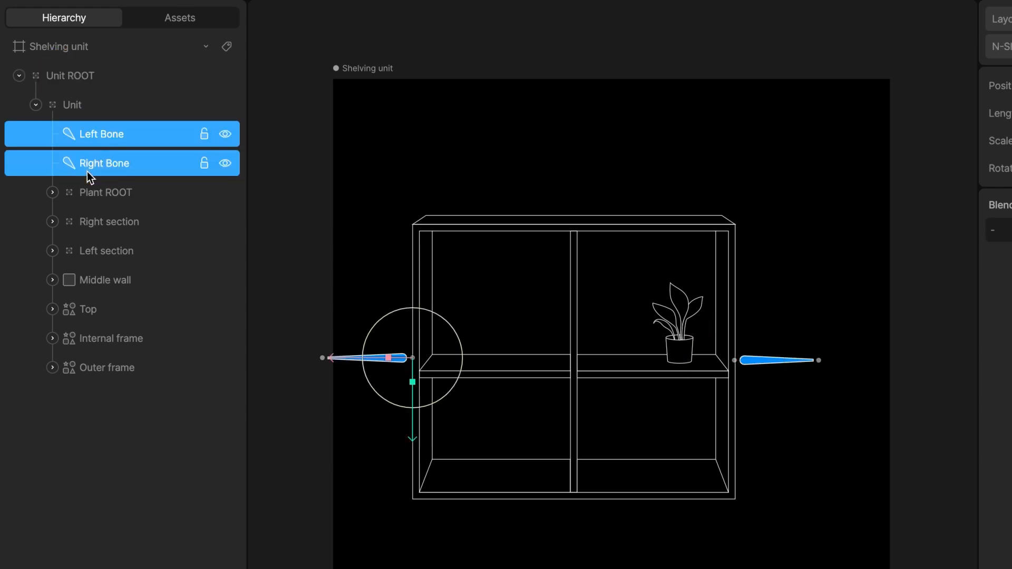
pyautogui.click(282, 442)
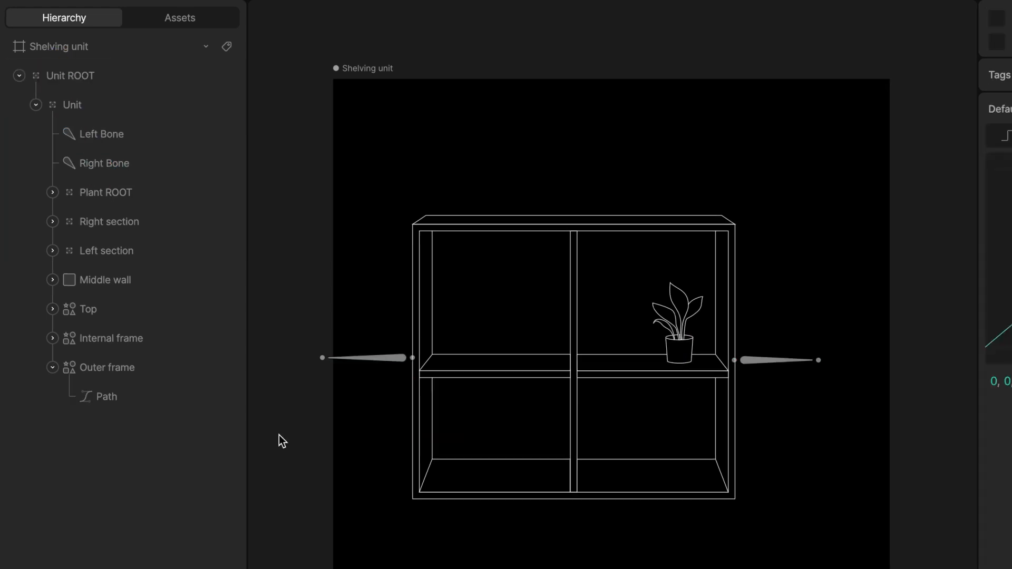
# - Bind the Outer frame path to both the Left Bone and the Right Bone
pyautogui.click(121, 366)
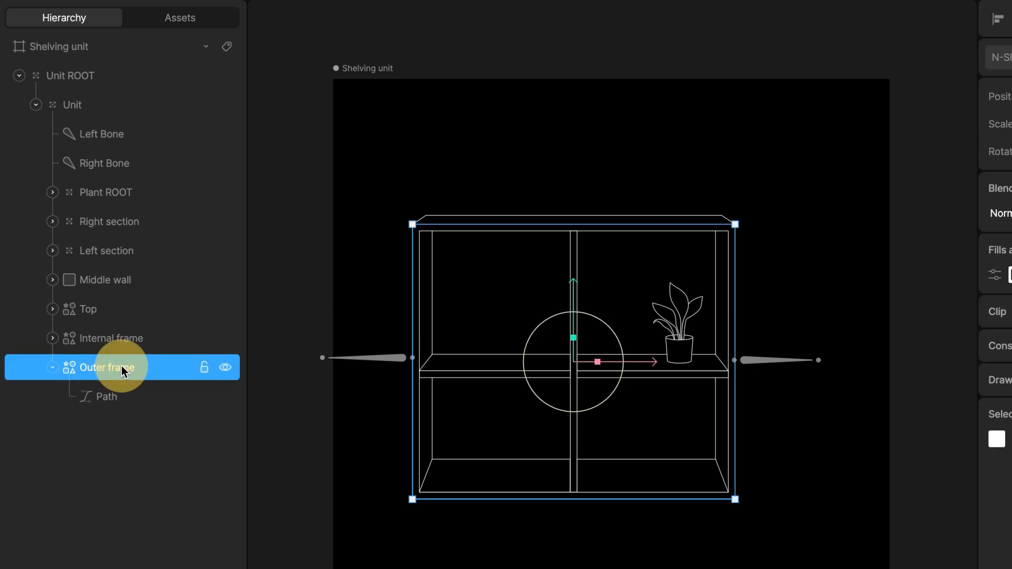
pyautogui.click(112, 396)
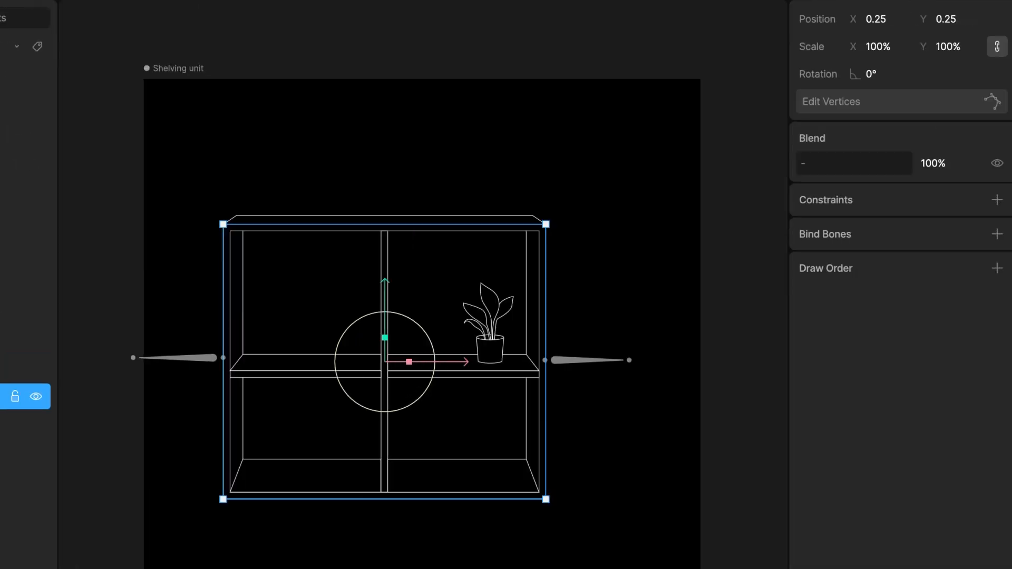
pyautogui.click(997, 234)
pyautogui.click(198, 363)
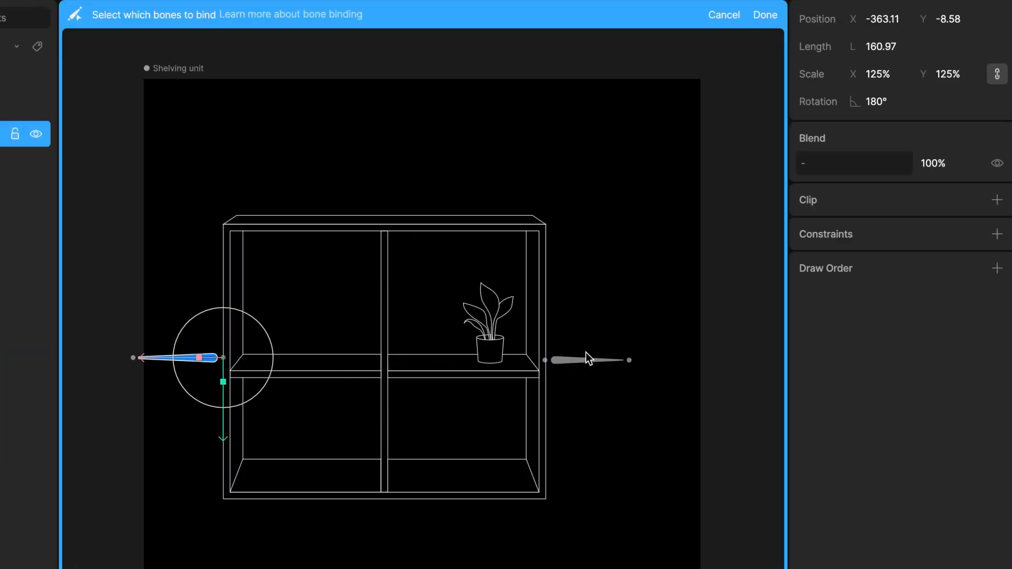
pyautogui.keyDown('shift'); pyautogui.click(571, 361); pyautogui.keyUp('shift')
pyautogui.click(763, 17)
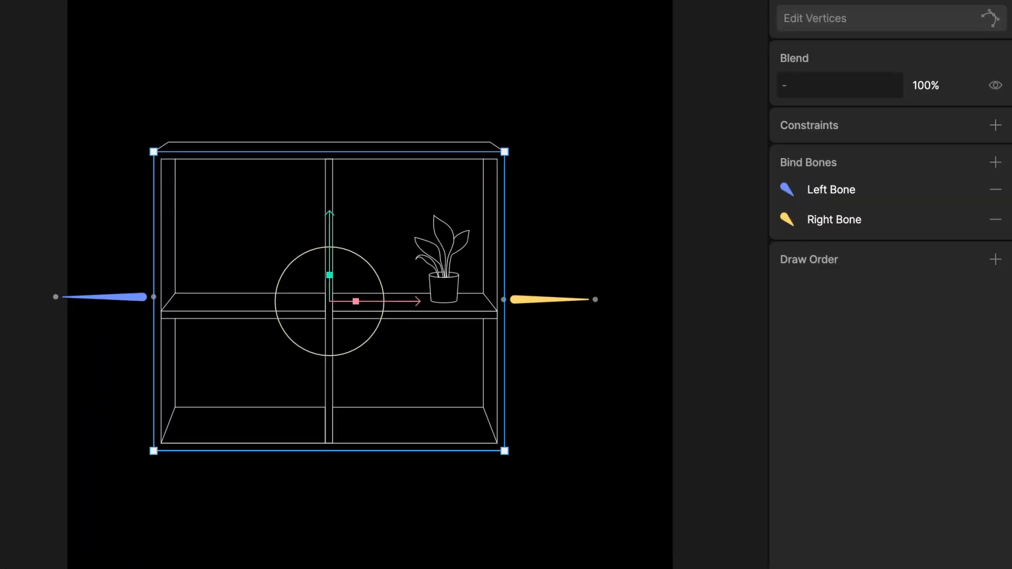
# - Enter vertex editing on the outer frame and select its right-side vertices to edit their Right Bone weight
pyautogui.press('Return')
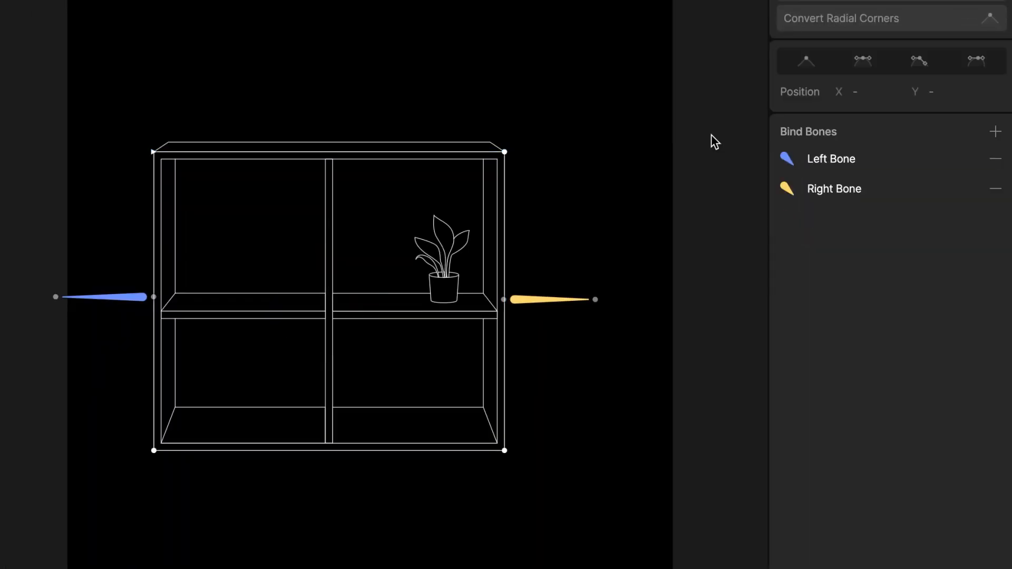
pyautogui.moveTo(647, 78); pyautogui.dragTo(427, 535)
pyautogui.click(947, 213)
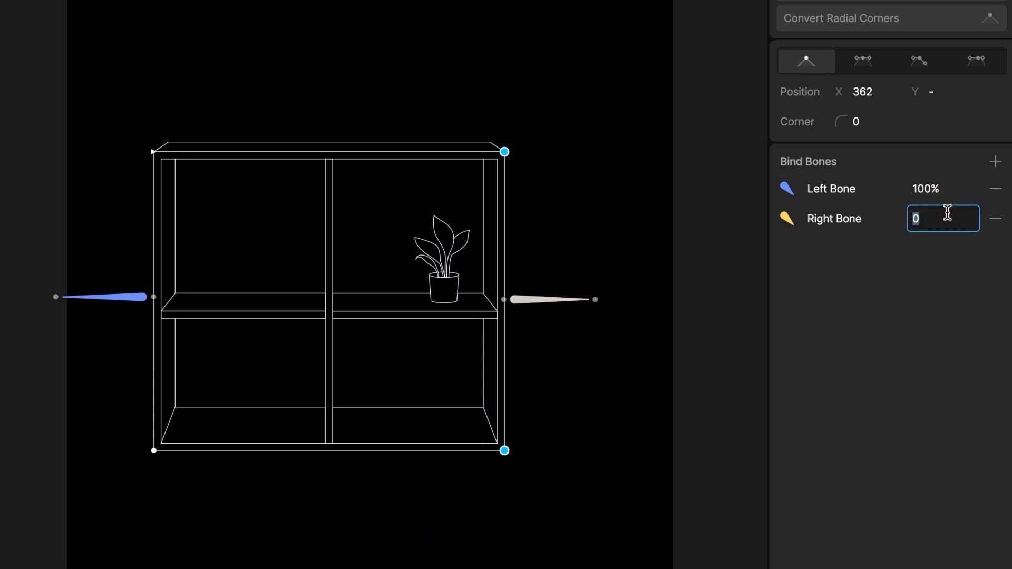
pyautogui.press('Return')
# - Select the outer frame's left-side vertices and edit their Left Bone weight
pyautogui.moveTo(181, 87); pyautogui.dragTo(134, 460)
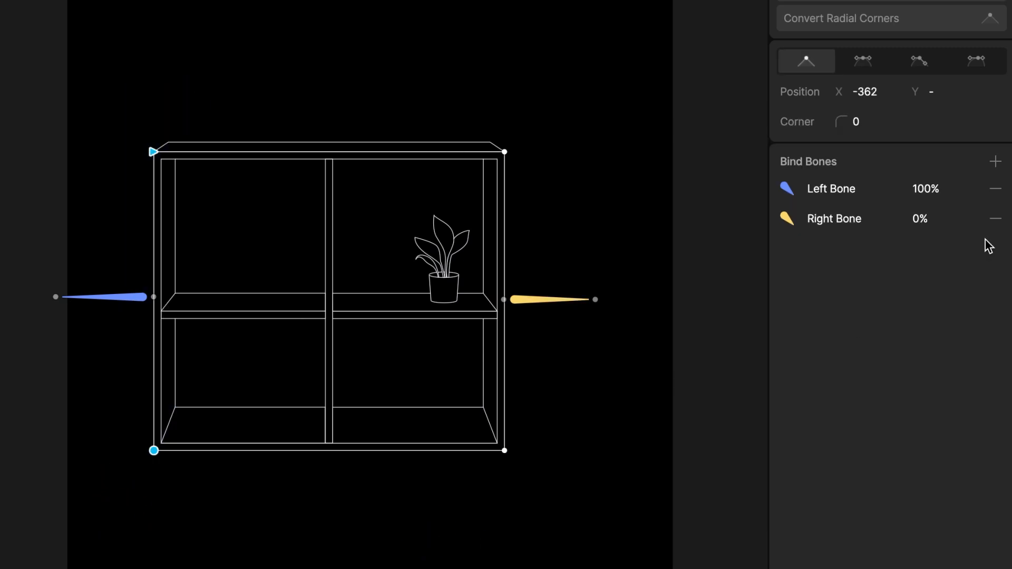
pyautogui.click(950, 193)
pyautogui.press('Return')
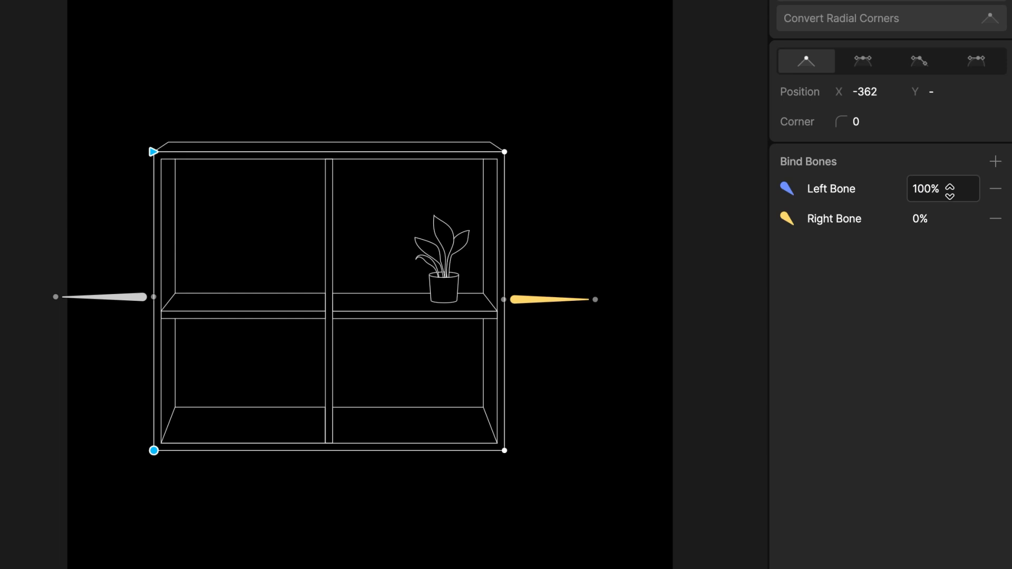
# - Select the Right Bone and drag its tip slightly
pyautogui.click(556, 300)
pyautogui.moveTo(555, 305)
pyautogui.mouseDown()
pyautogui.moveTo(668, 302)
pyautogui.moveTo(562, 319)
pyautogui.mouseUp()
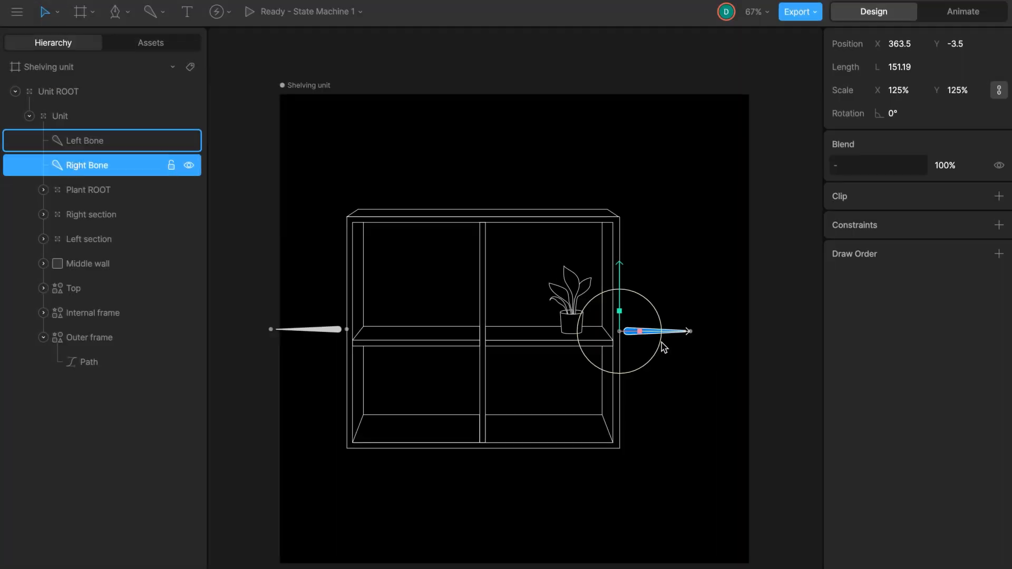
# - Bind the Top layer's path to both the Left Bone and the Right Bone
pyautogui.click(226, 285)
pyautogui.click(72, 295)
pyautogui.doubleClick(71, 294)
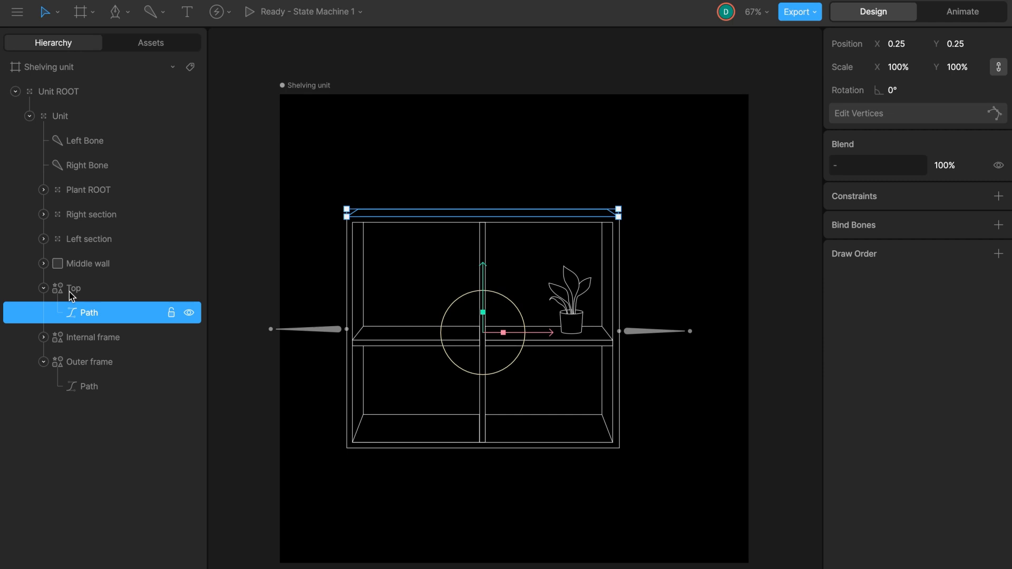
pyautogui.click(999, 226)
pyautogui.click(327, 332)
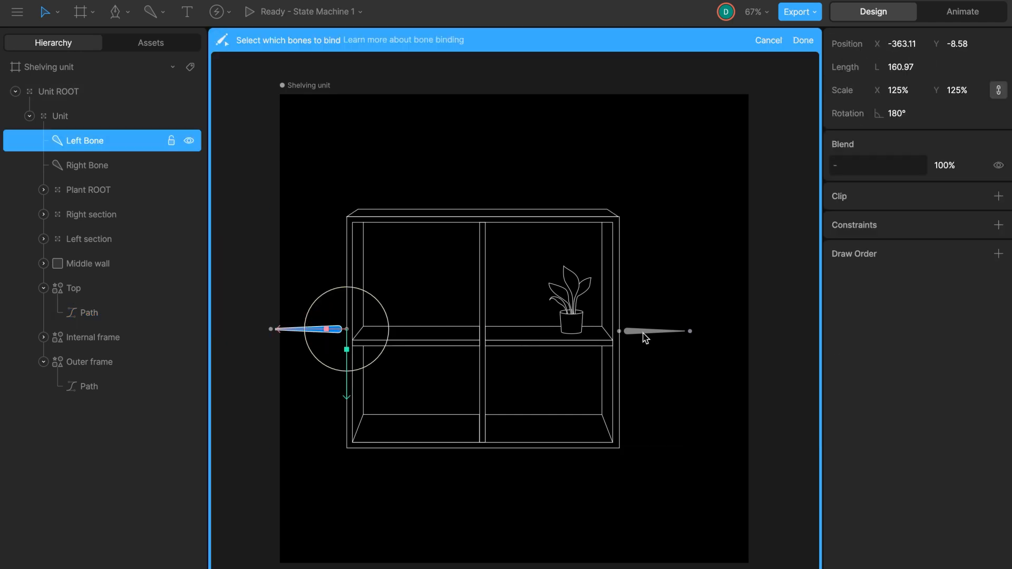
pyautogui.click(641, 333)
pyautogui.click(803, 40)
# - Confirm the binding, then select the Top path's outer top-right vertex and set its Right Bone weight to 100%
pyautogui.press('Return')
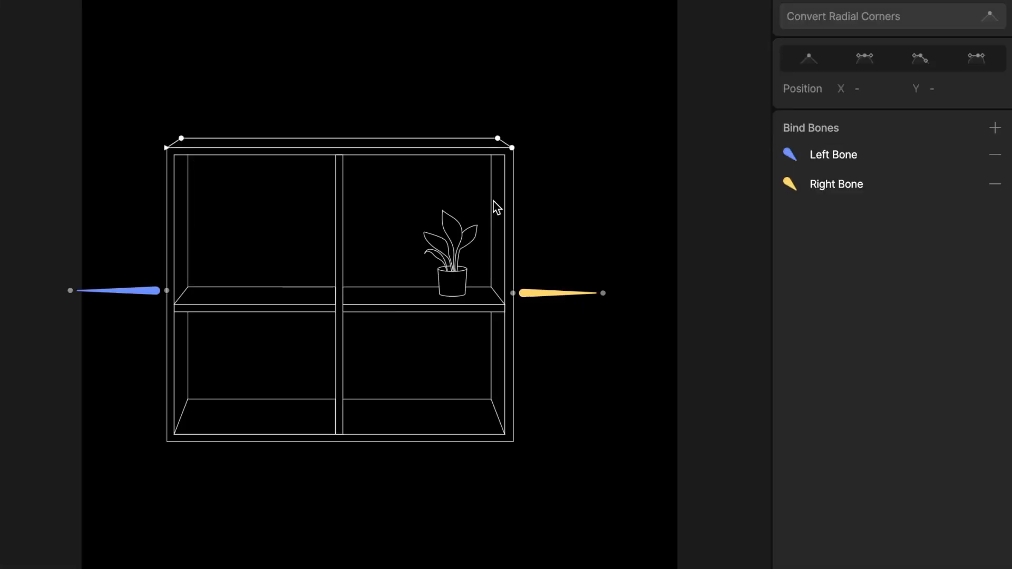
pyautogui.scroll(5, 633, 211)
pyautogui.moveTo(627, 208); pyautogui.dragTo(593, 251)
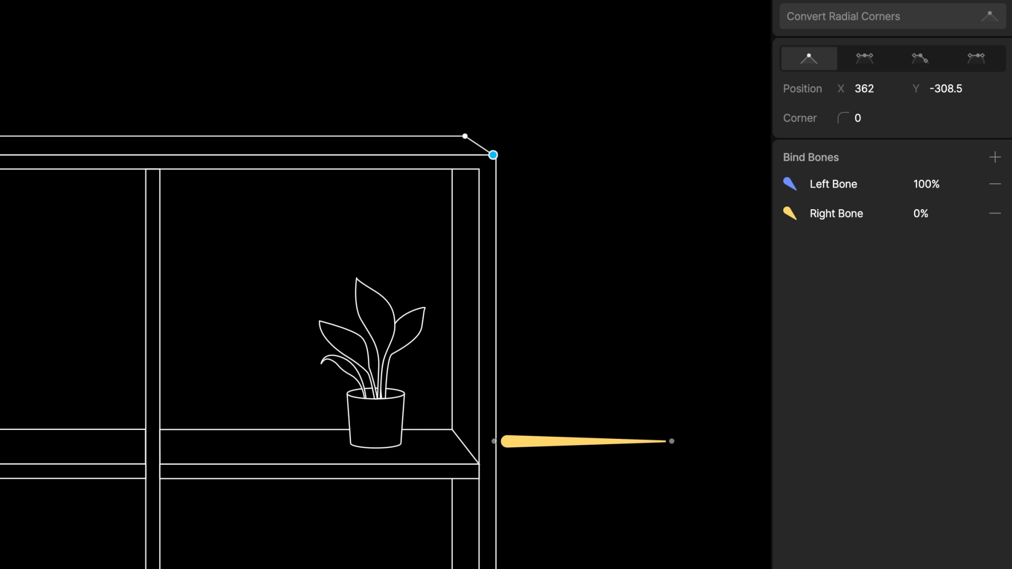
pyautogui.click(940, 215)
pyautogui.write('100')
pyautogui.press('Return')
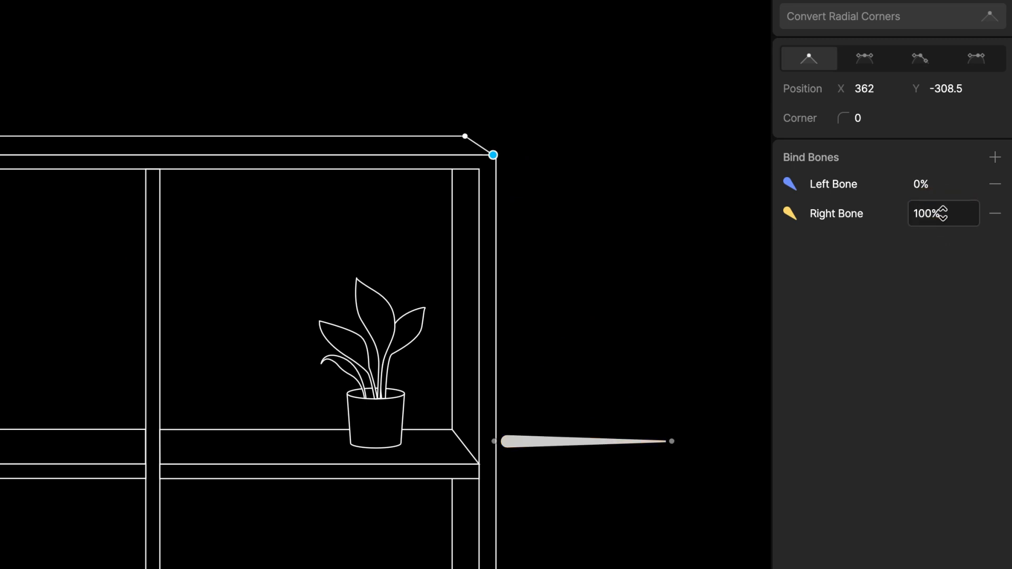
# - Select the Top path's back top-right vertex and set its Right Bone weight to 85%
pyautogui.moveTo(489, 98); pyautogui.dragTo(441, 158)
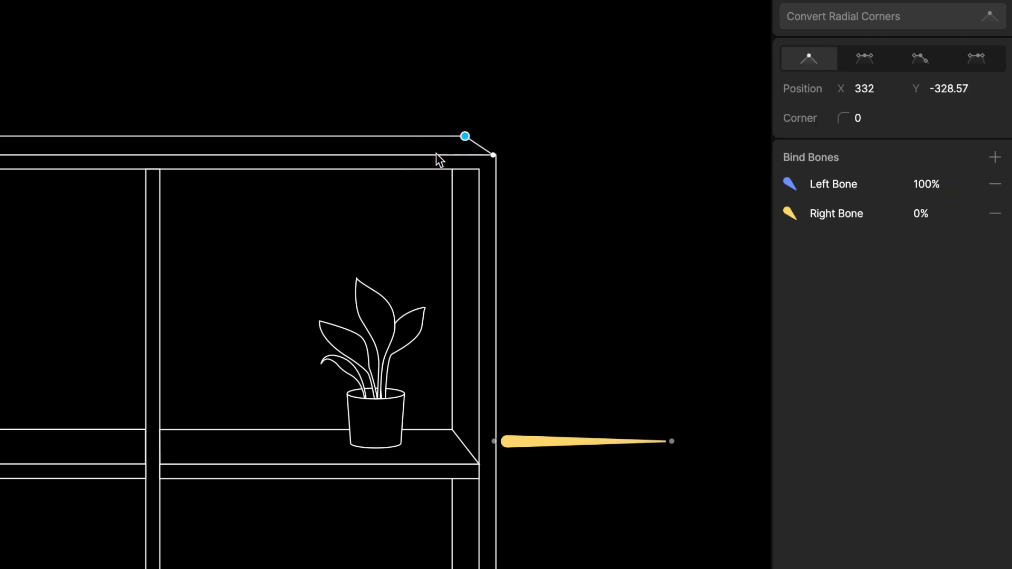
pyautogui.click(942, 213)
pyautogui.press('Return')
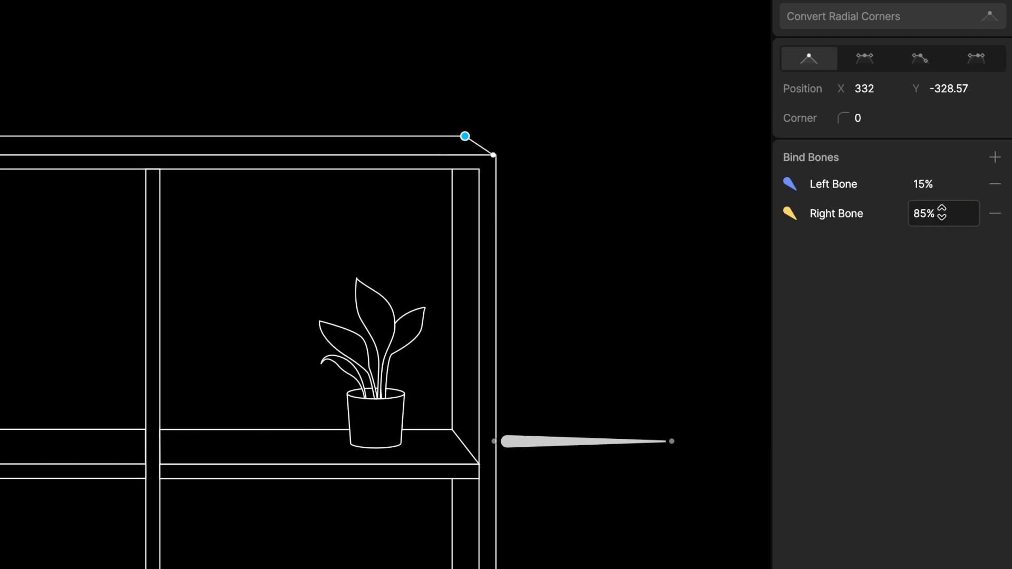
# - Select the Top path's top-left vertices and give them a 100% Left Bone weight
pyautogui.scroll(-3, 546, 220)
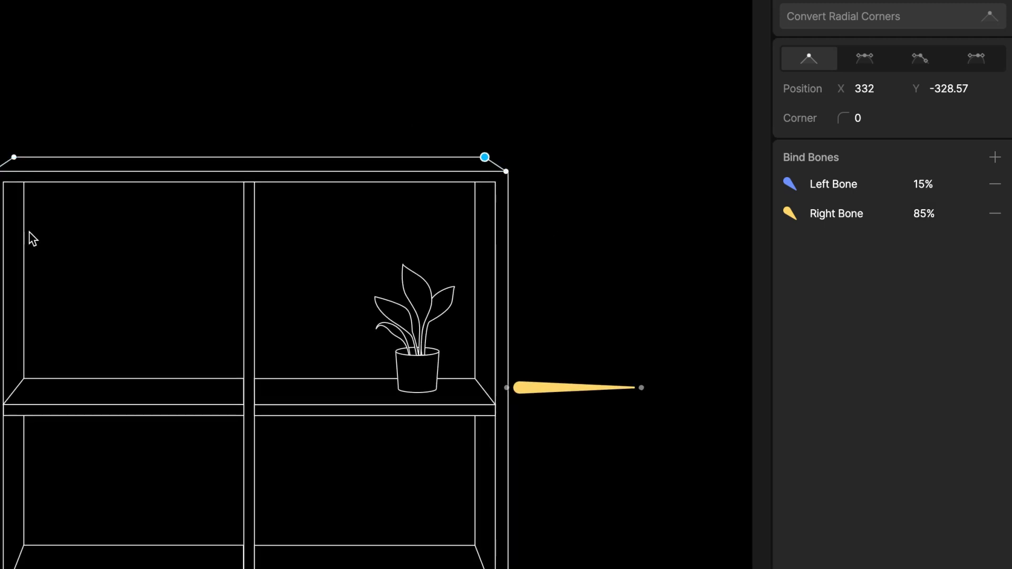
pyautogui.hscroll(-3, 45, 225)
pyautogui.scroll(2, 70, 218)
pyautogui.scroll(1, 74, 225)
pyautogui.moveTo(203, 91); pyautogui.dragTo(72, 272)
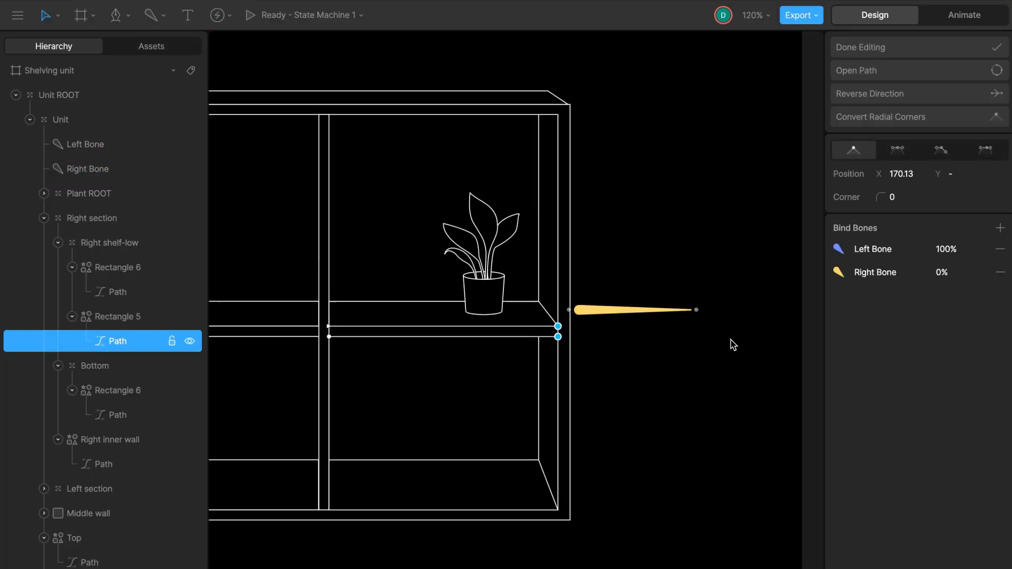
pyautogui.click(928, 214)
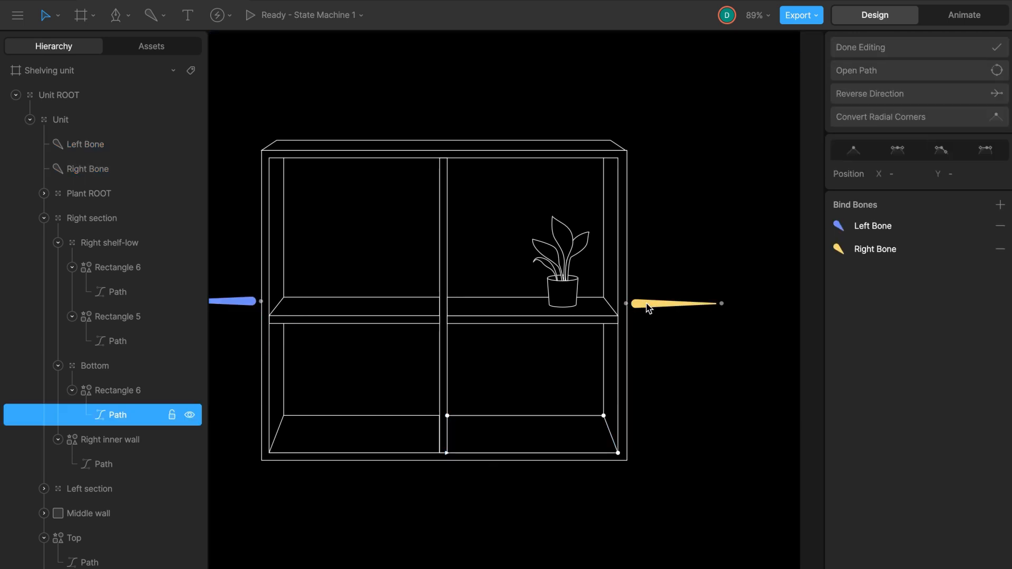
# - Bind the bottom shelf path to both bones and set its inner right vertex's Right Bone weight to 85%
pyautogui.moveTo(620, 451); pyautogui.dragTo(574, 498)
pyautogui.click(948, 270)
pyautogui.moveTo(620, 400); pyautogui.dragTo(575, 432)
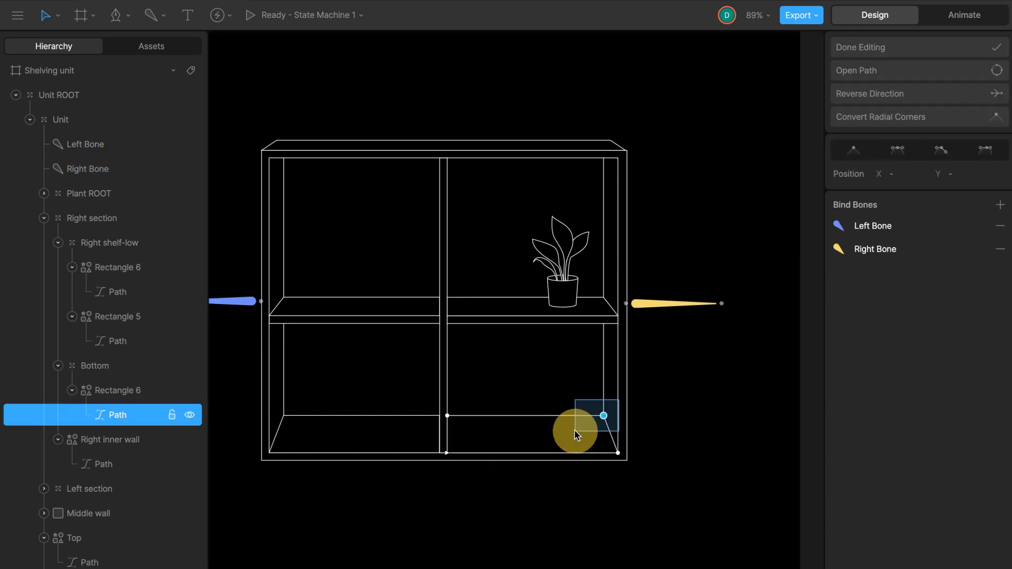
pyautogui.click(895, 271)
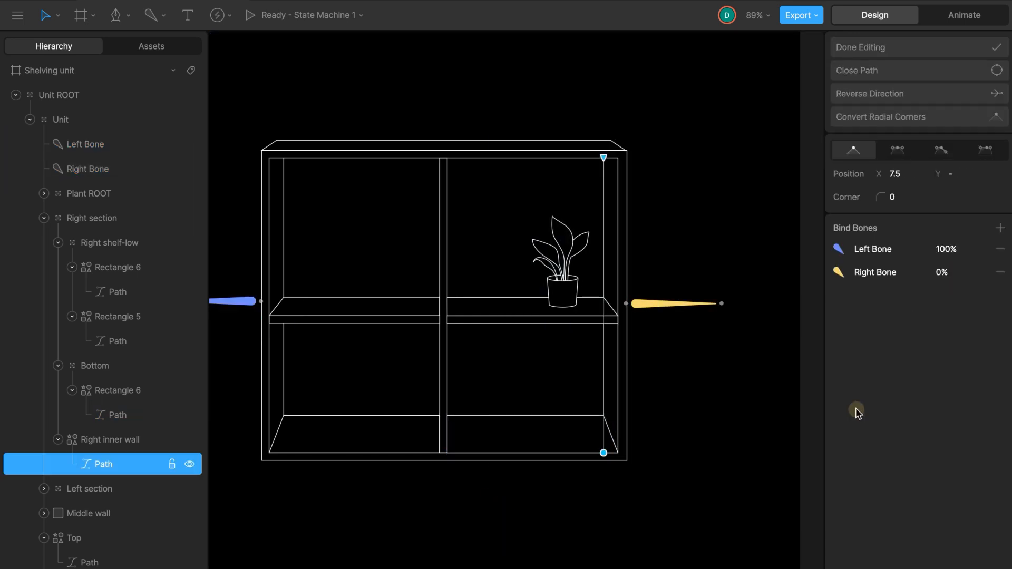
pyautogui.click(947, 271)
pyautogui.write('85')
pyautogui.press('Return')
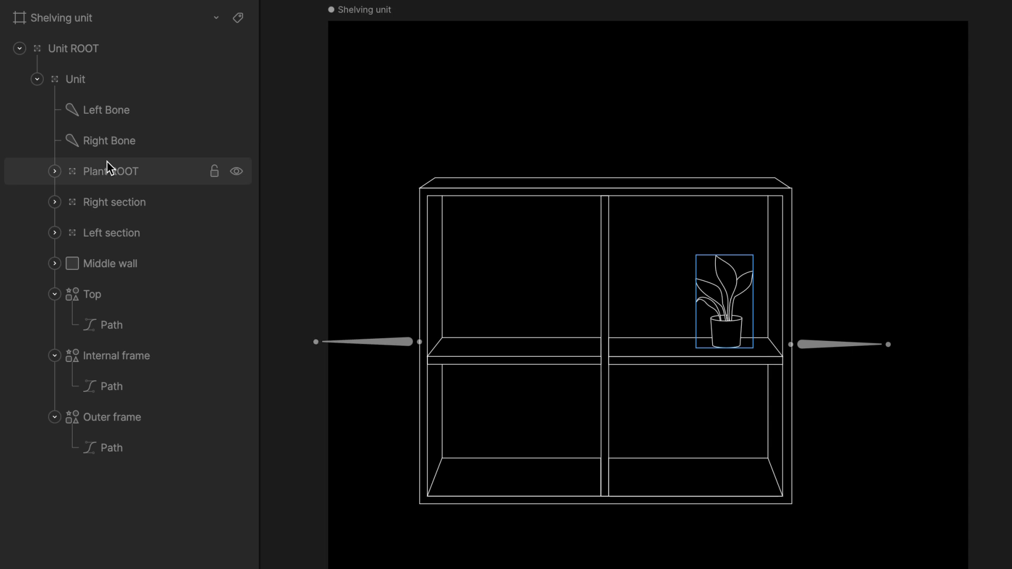
# - Parent the Plant ROOT group under the Right Bone
pyautogui.click(128, 177)
pyautogui.moveTo(125, 172); pyautogui.dragTo(115, 141)
pyautogui.press('Escape')
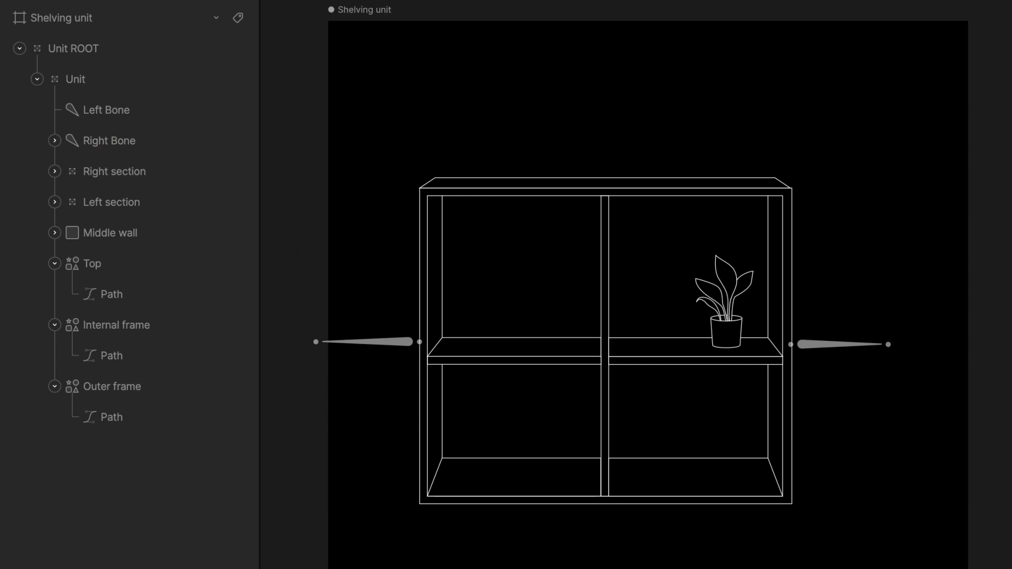
# - Switch to Animate mode and create a new timeline animation named width-1
pyautogui.moveTo(815, 345); pyautogui.dragTo(844, 390)
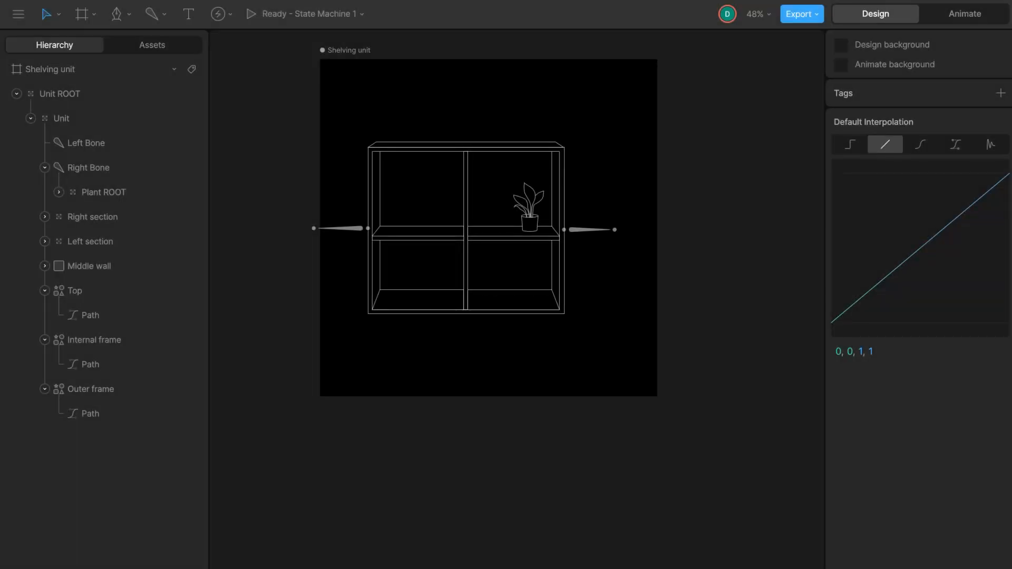
pyautogui.click(969, 16)
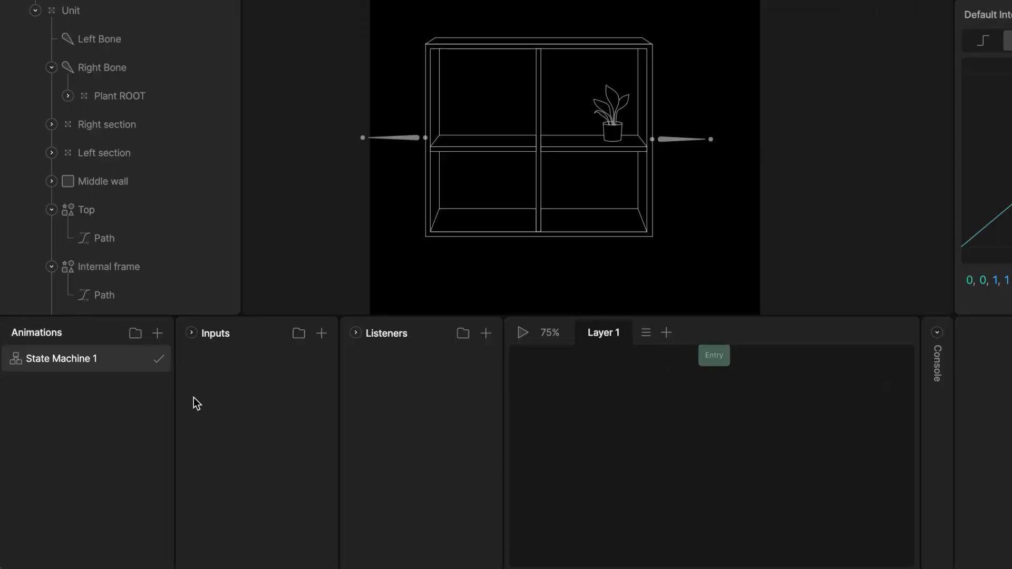
pyautogui.click(157, 332)
pyautogui.click(185, 380)
pyautogui.doubleClick(50, 398)
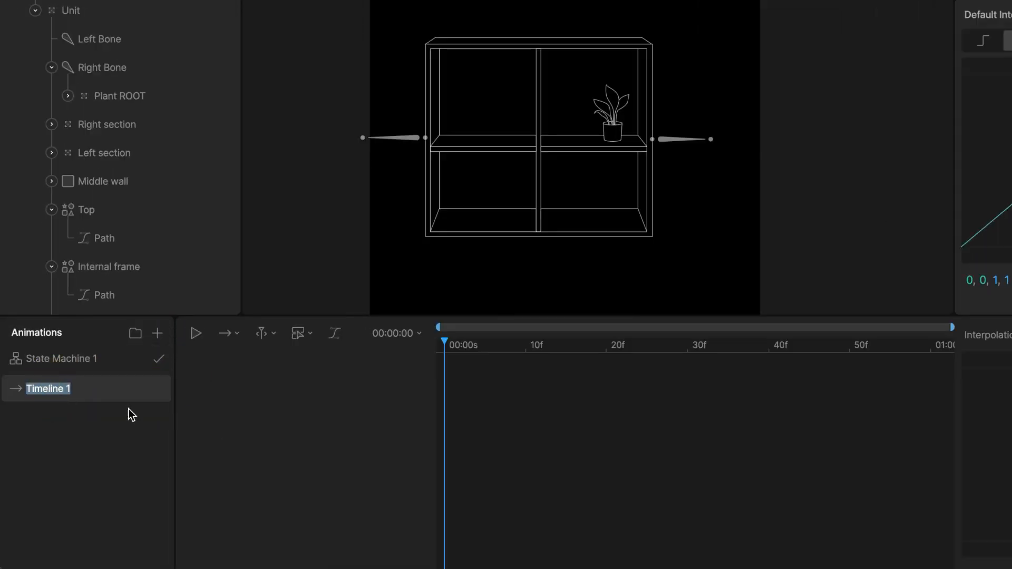
pyautogui.write('width-1')
# - Enable the work area and shorten it to about 10 frames
pyautogui.click(228, 333)
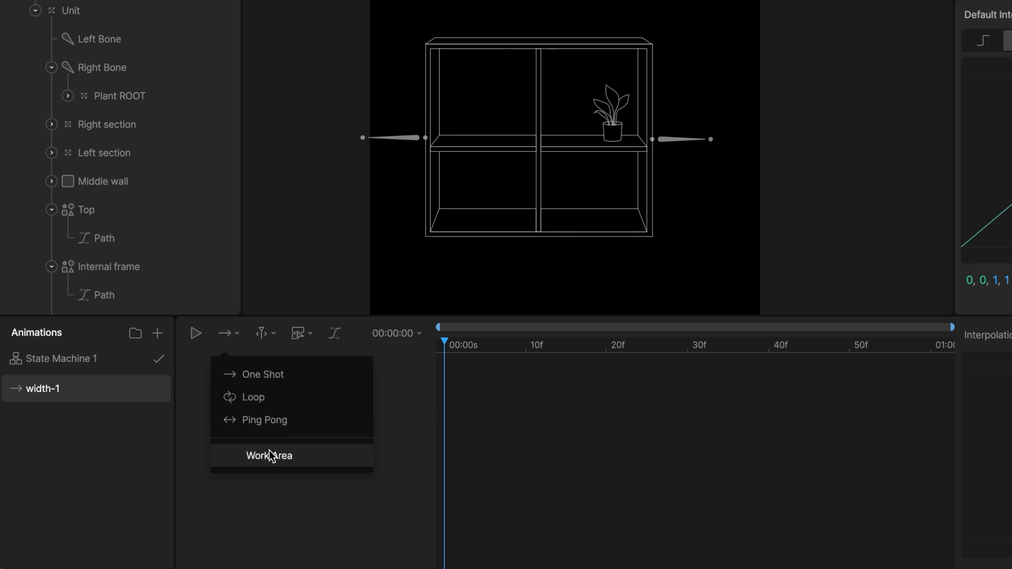
pyautogui.click(254, 455)
pyautogui.moveTo(926, 349); pyautogui.dragTo(526, 349)
# - Move the Right Bone inward to narrow the unit and key its position in width-1
pyautogui.click(670, 140)
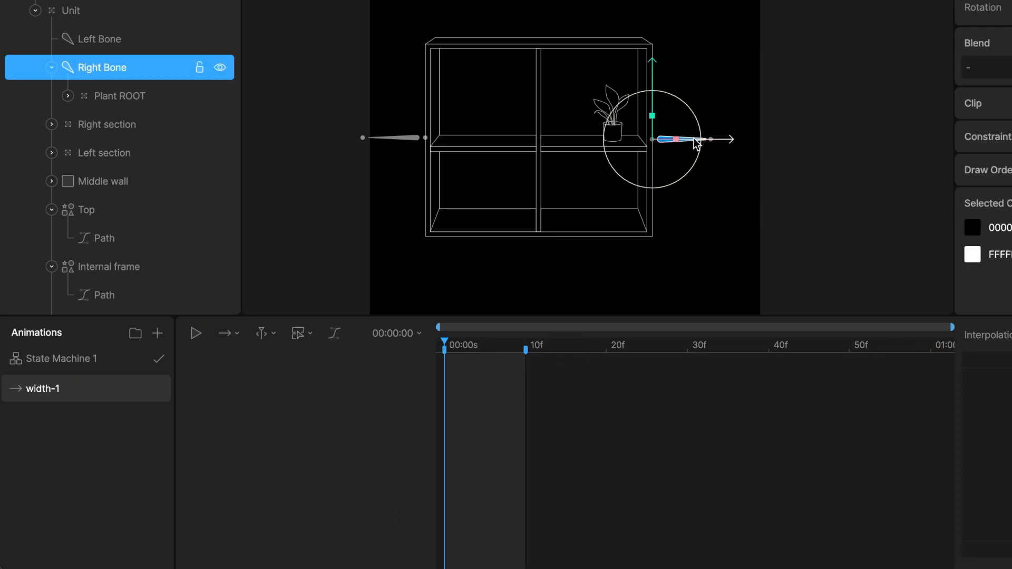
pyautogui.moveTo(671, 139)
pyautogui.mouseDown()
pyautogui.moveTo(689, 139)
pyautogui.moveTo(663, 144)
pyautogui.mouseUp()
pyautogui.click(806, 261)
# - Duplicate the animation as width-2 and move the Right Bone outward to widen the unit
pyautogui.rightClick(79, 394)
pyautogui.click(110, 454)
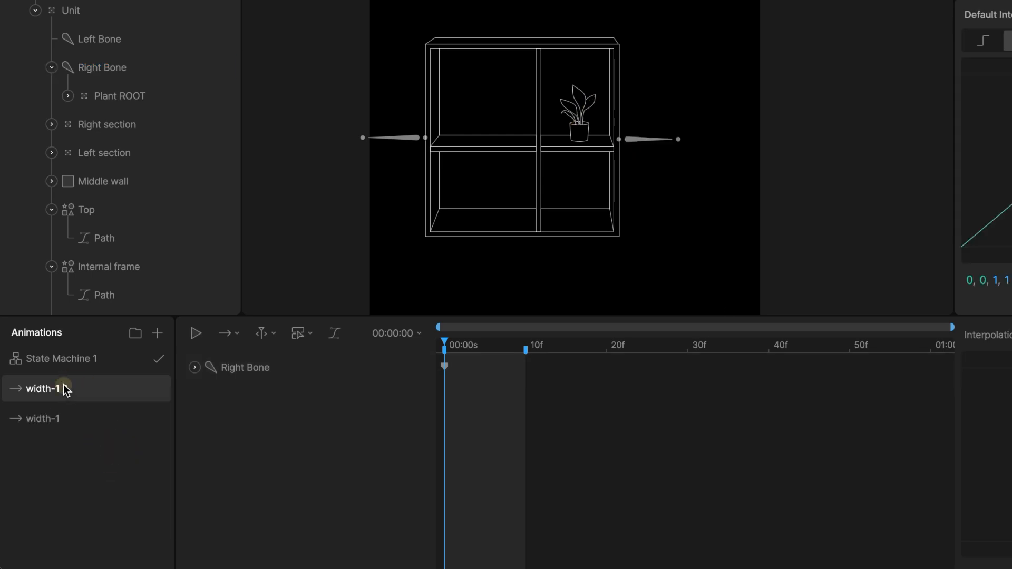
pyautogui.click(68, 389)
pyautogui.click(445, 366)
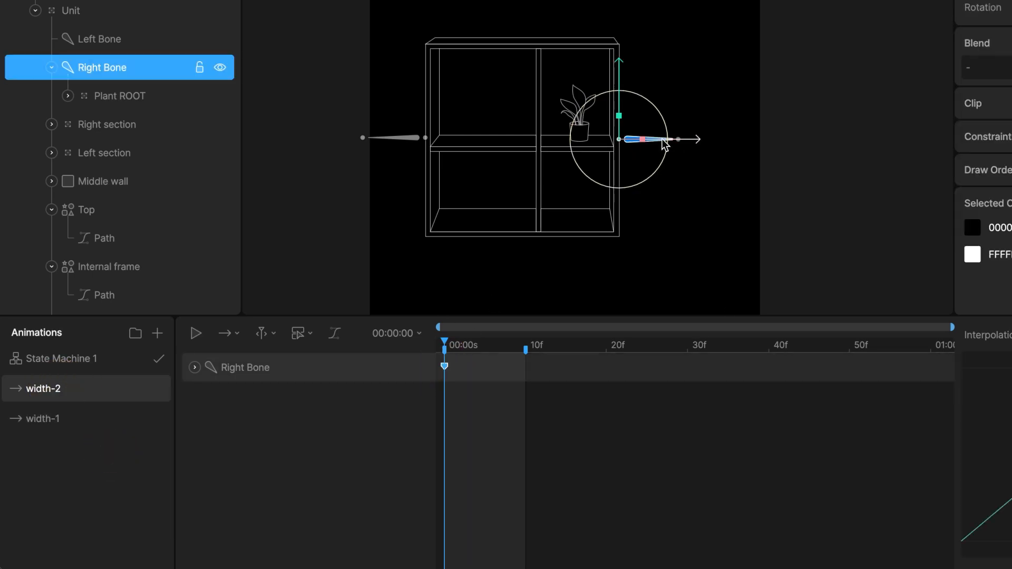
pyautogui.moveTo(669, 140); pyautogui.dragTo(701, 147)
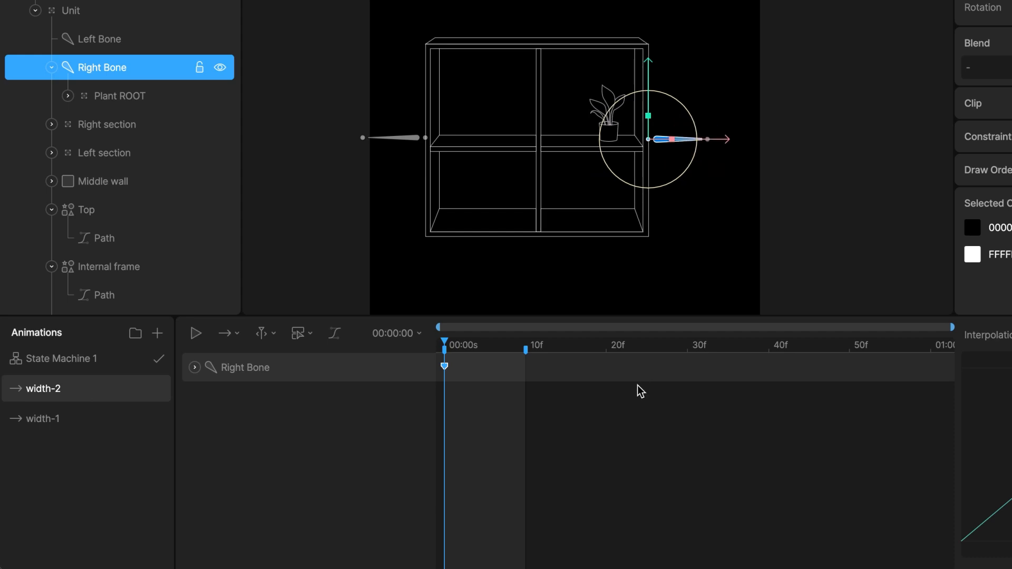
# - Duplicate the animation, rename it width-3, and move the Right Bone further outward
pyautogui.rightClick(76, 389)
pyautogui.click(141, 454)
pyautogui.doubleClick(62, 394)
pyautogui.moveTo(55, 391); pyautogui.dragTo(74, 391)
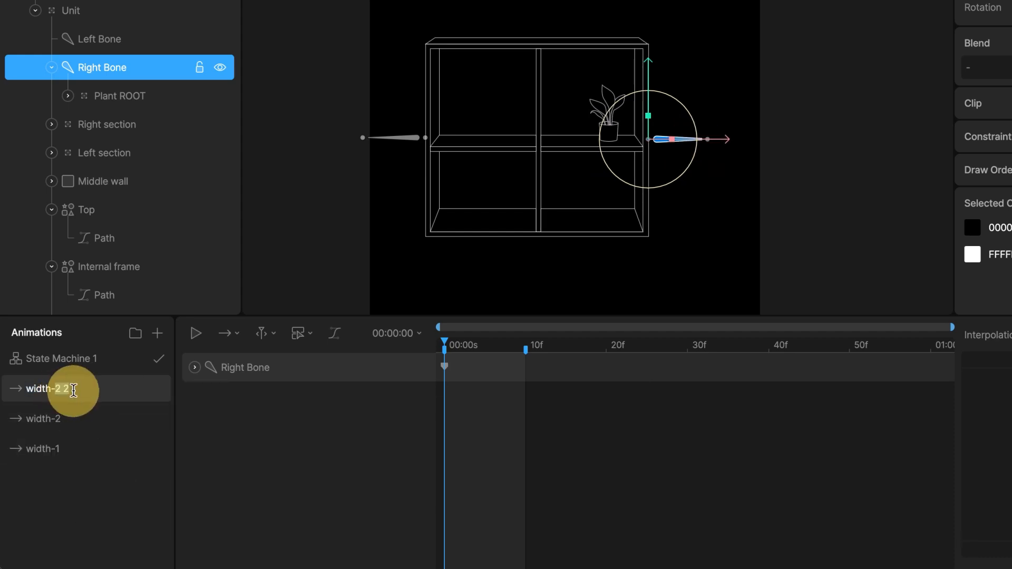
pyautogui.write('3')
pyautogui.click(471, 359)
pyautogui.moveTo(688, 140); pyautogui.dragTo(712, 147)
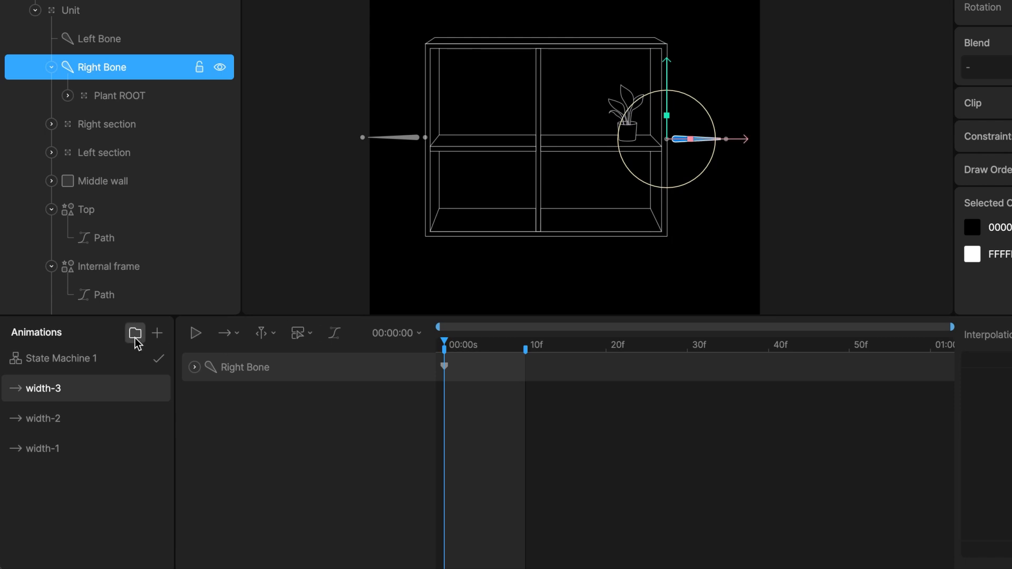
# - Open State Machine 1 and add a Number input
pyautogui.click(79, 360)
pyautogui.click(325, 267)
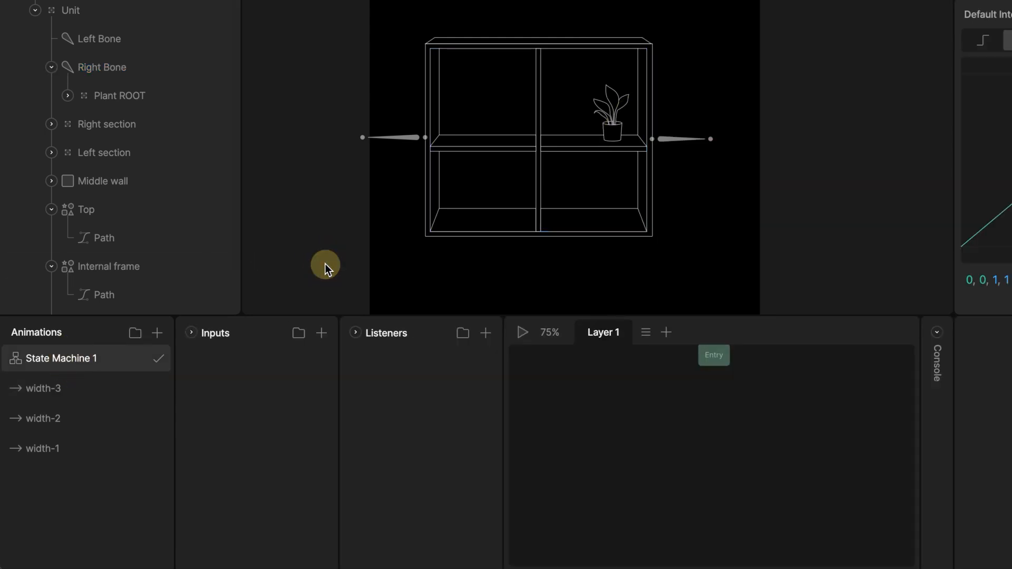
pyautogui.click(321, 334)
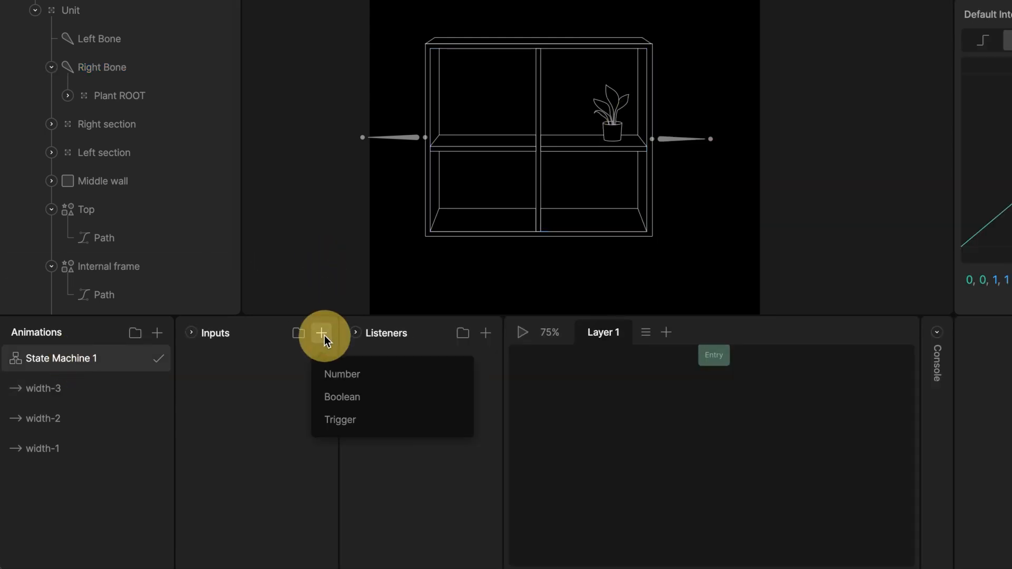
pyautogui.click(343, 375)
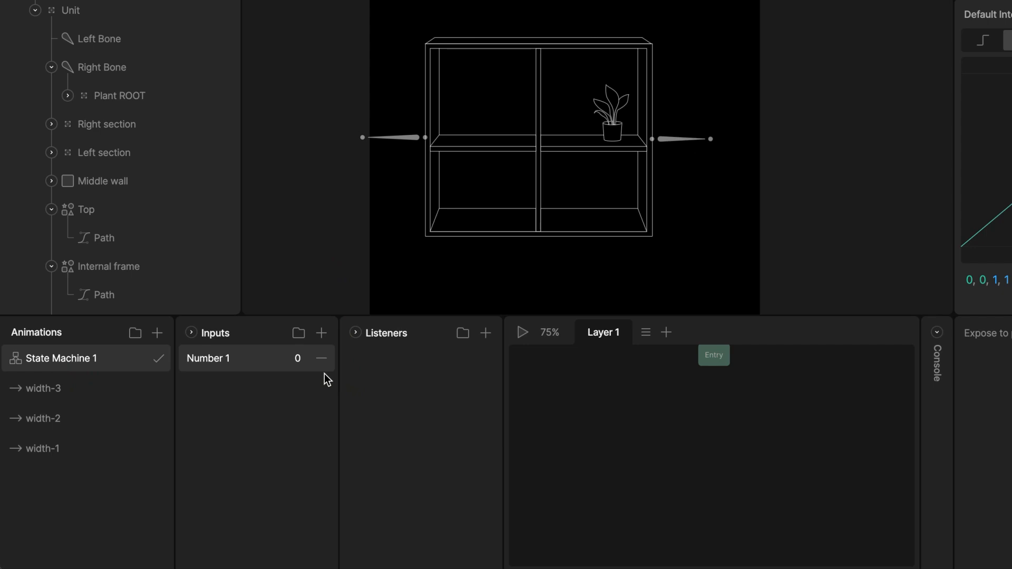
# - Place width-1, width-2 and width-3 in the state graph and connect them with transitions from Entry and between each other
pyautogui.moveTo(100, 449); pyautogui.dragTo(655, 408)
pyautogui.moveTo(101, 419); pyautogui.dragTo(758, 402)
pyautogui.moveTo(95, 389)
pyautogui.mouseDown()
pyautogui.moveTo(527, 487)
pyautogui.moveTo(708, 464)
pyautogui.mouseUp()
pyautogui.moveTo(754, 395); pyautogui.dragTo(758, 400)
pyautogui.moveTo(705, 368)
pyautogui.mouseDown()
pyautogui.moveTo(664, 401)
pyautogui.moveTo(740, 407)
pyautogui.mouseUp()
pyautogui.moveTo(754, 420); pyautogui.dragTo(730, 457)
pyautogui.moveTo(696, 458); pyautogui.dragTo(664, 425)
pyautogui.moveTo(765, 425); pyautogui.dragTo(765, 422)
pyautogui.moveTo(656, 422); pyautogui.dragTo(686, 458)
# - Give the width-1 to width-2 transition a condition of Number 1 equals 1
pyautogui.scroll(3, 718, 428)
pyautogui.click(701, 447)
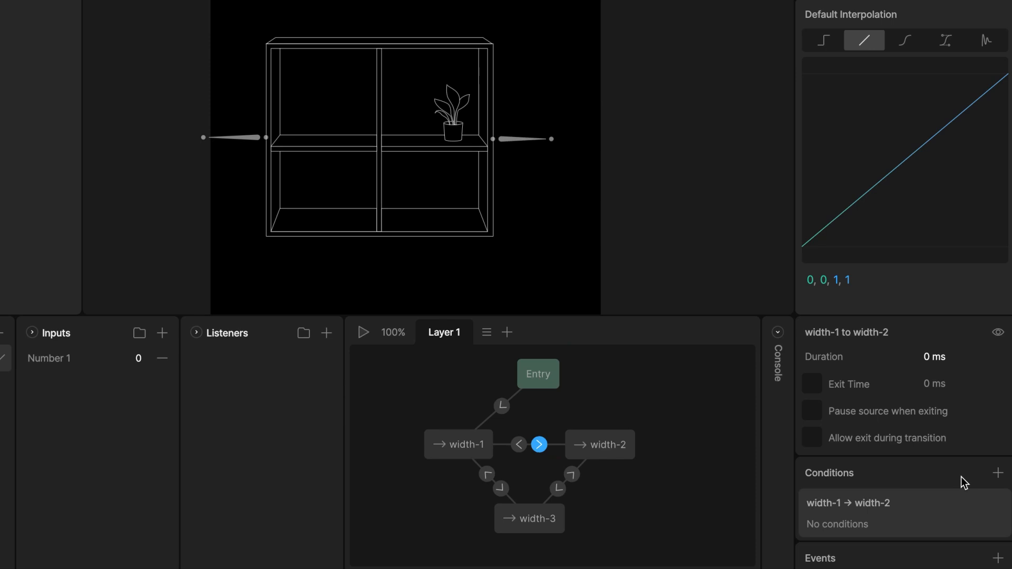
pyautogui.click(998, 474)
pyautogui.click(928, 528)
pyautogui.click(841, 416)
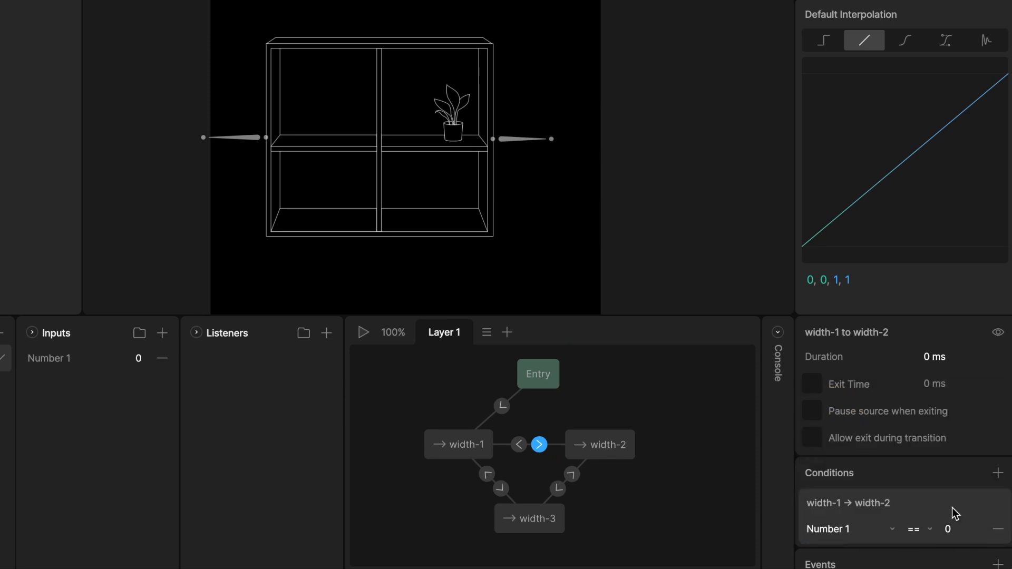
pyautogui.click(958, 528)
pyautogui.write('1')
pyautogui.press('Return')
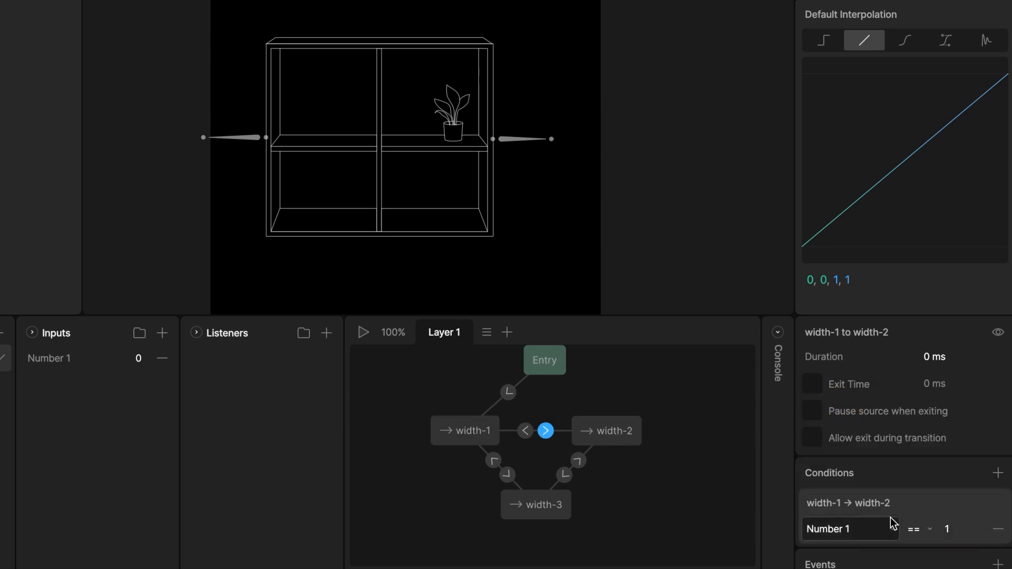
# - Give the transition between width-2 and width-3 a condition of Number 1 equals 2
pyautogui.click(564, 475)
pyautogui.click(998, 381)
pyautogui.click(891, 437)
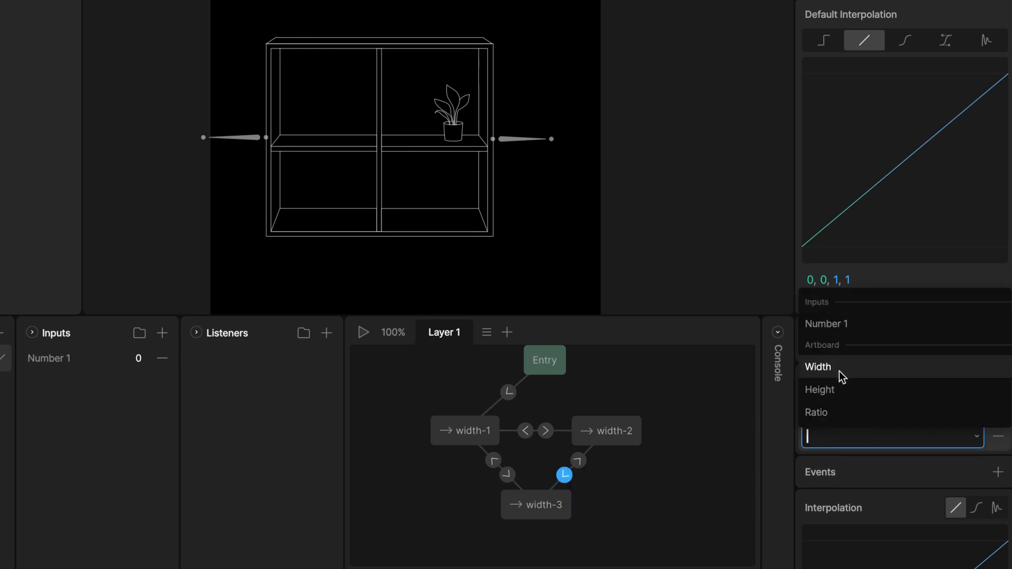
pyautogui.click(822, 324)
pyautogui.click(951, 437)
pyautogui.write('2')
pyautogui.press('Return')
# - Add a Number 1 condition to the width-3 to width-1 transition
pyautogui.click(494, 461)
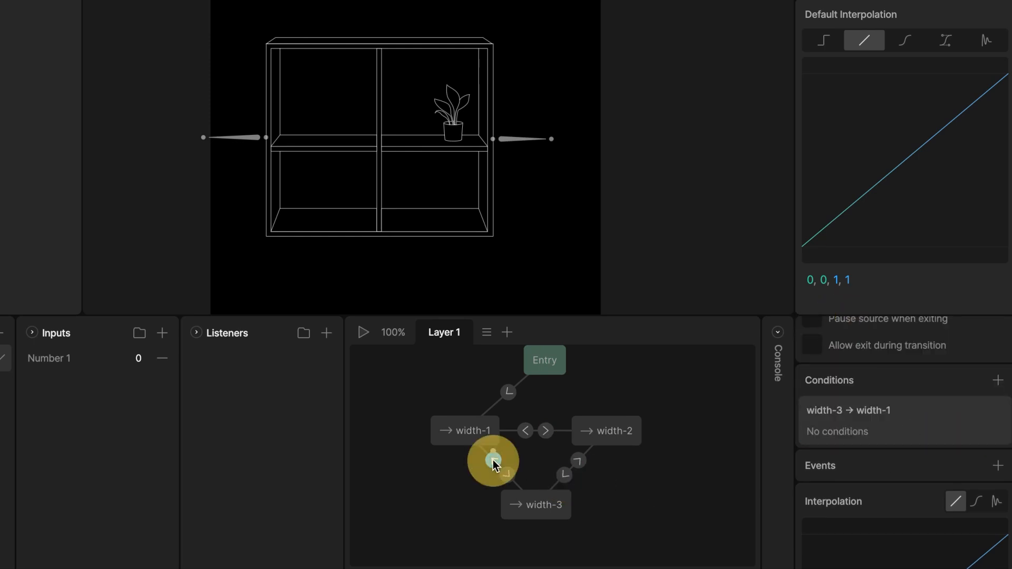
pyautogui.click(998, 380)
pyautogui.click(888, 436)
pyautogui.click(841, 326)
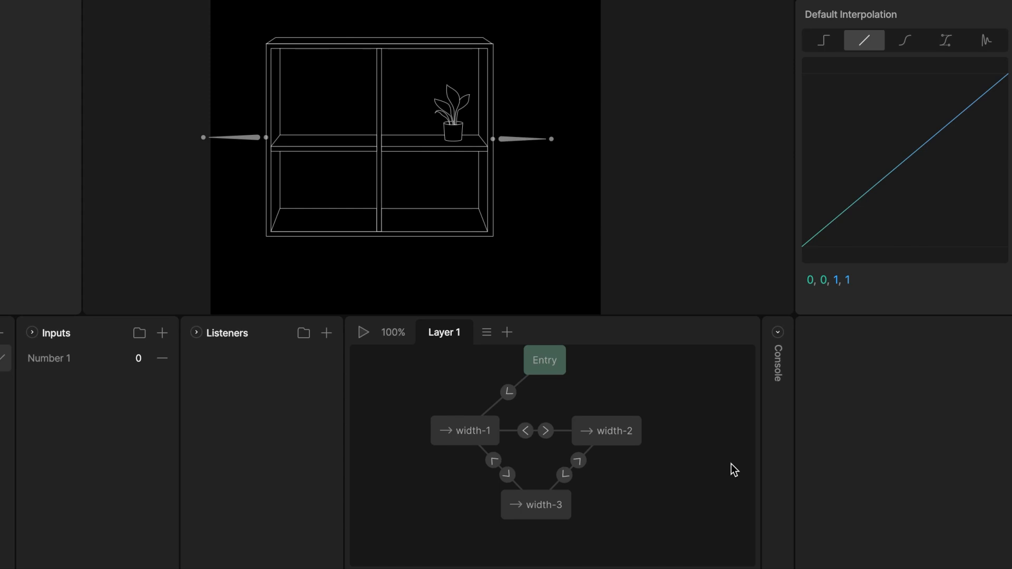
# - Play the state machine and test it by entering Number 1 values such as 5 and 2
pyautogui.press('space')
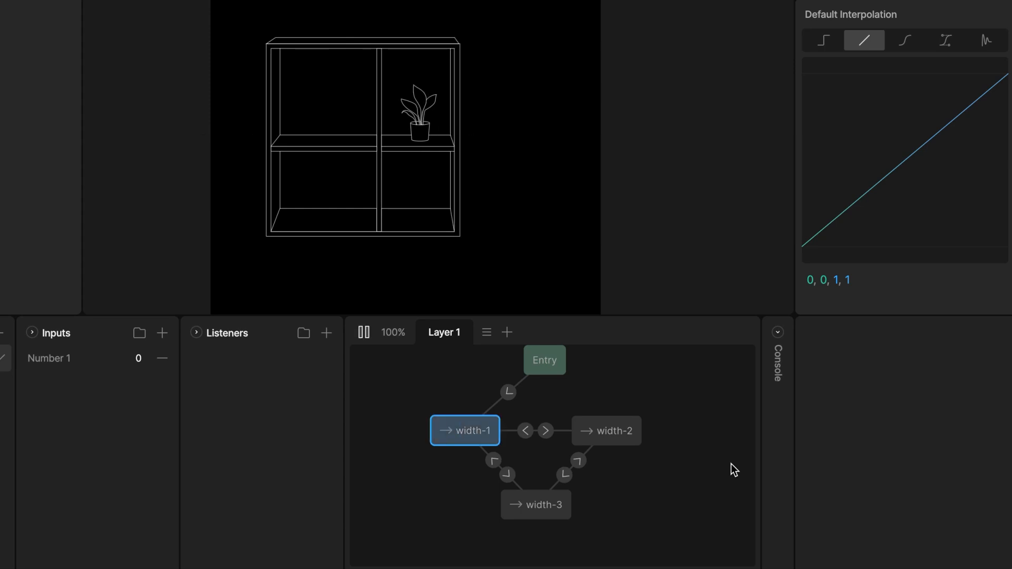
pyautogui.click(136, 358)
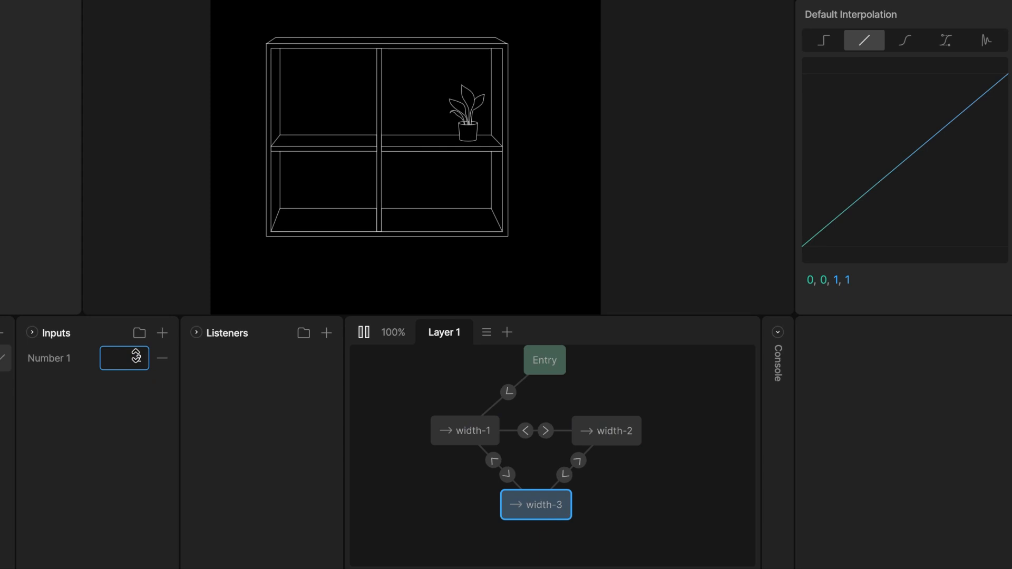
pyautogui.click(136, 358)
pyautogui.write('5')
pyautogui.click(136, 358)
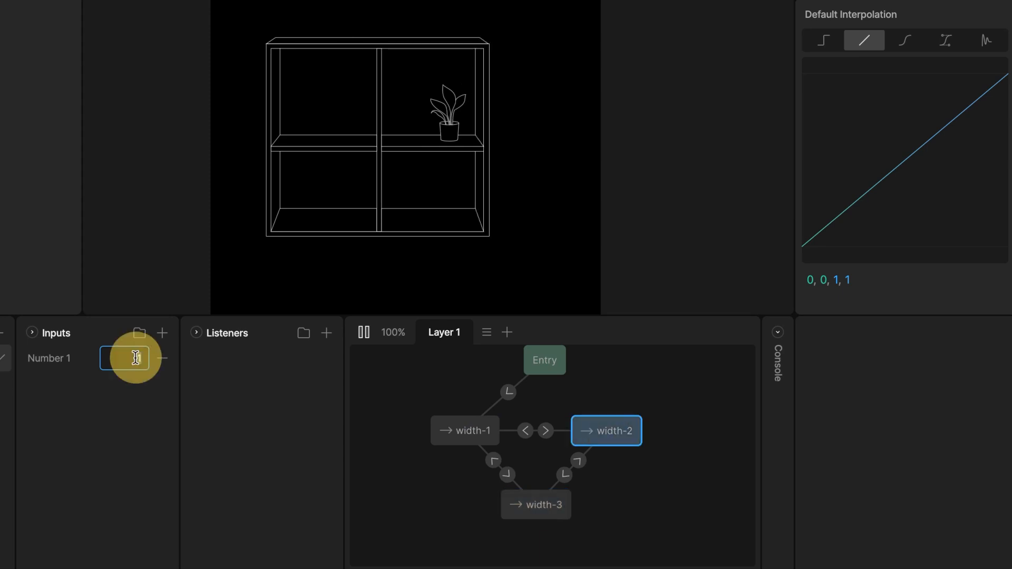
pyautogui.click(136, 358)
pyautogui.write('2')
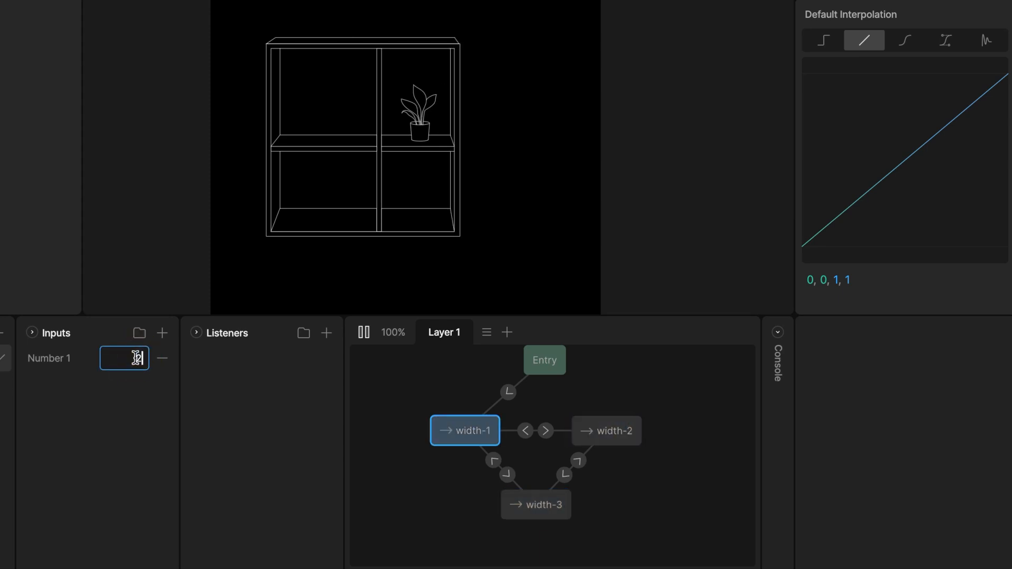
pyautogui.click(136, 358)
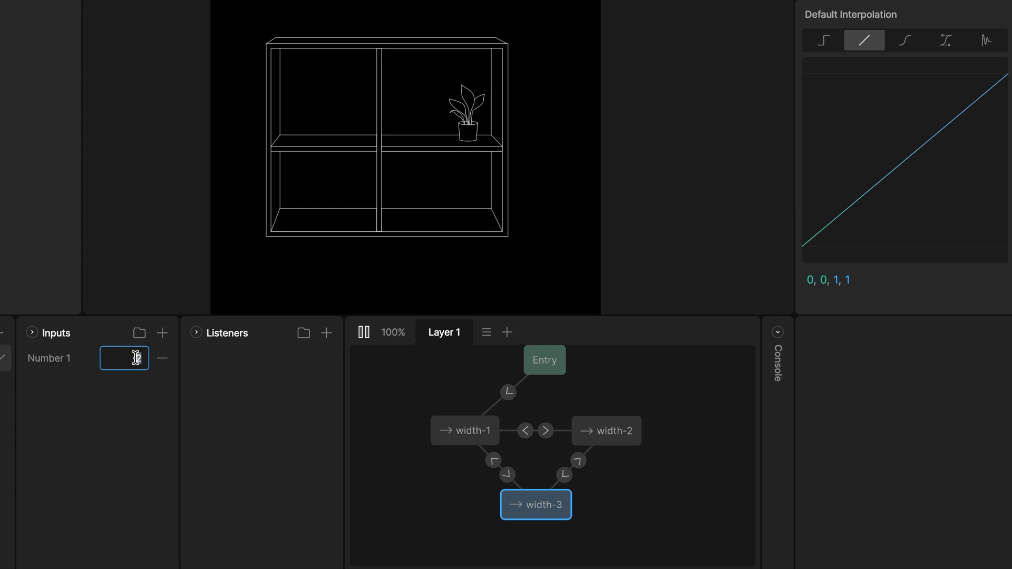
# - Select all six width transitions and set their duration to 300 ms
pyautogui.press('Return')
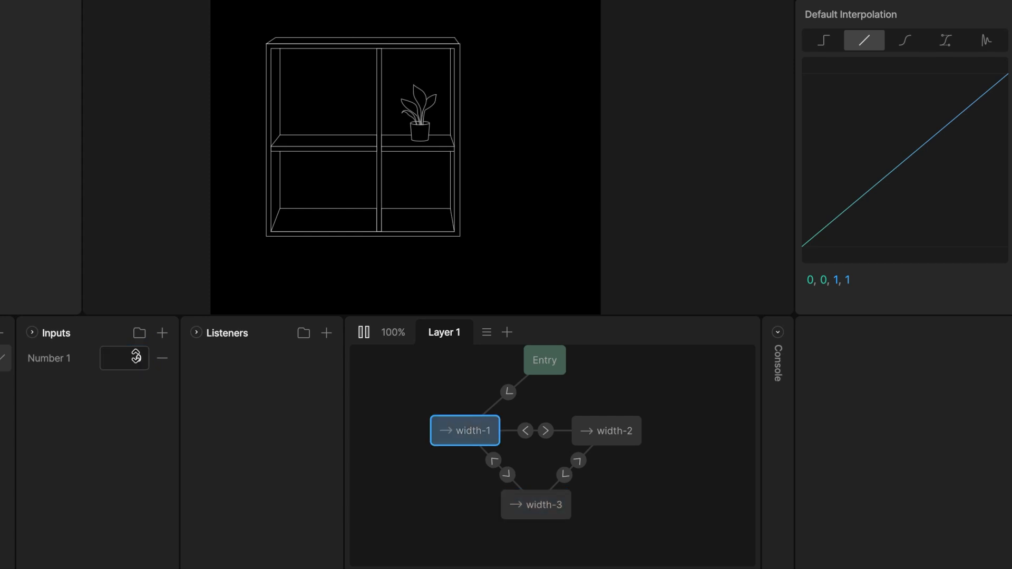
pyautogui.click(526, 432)
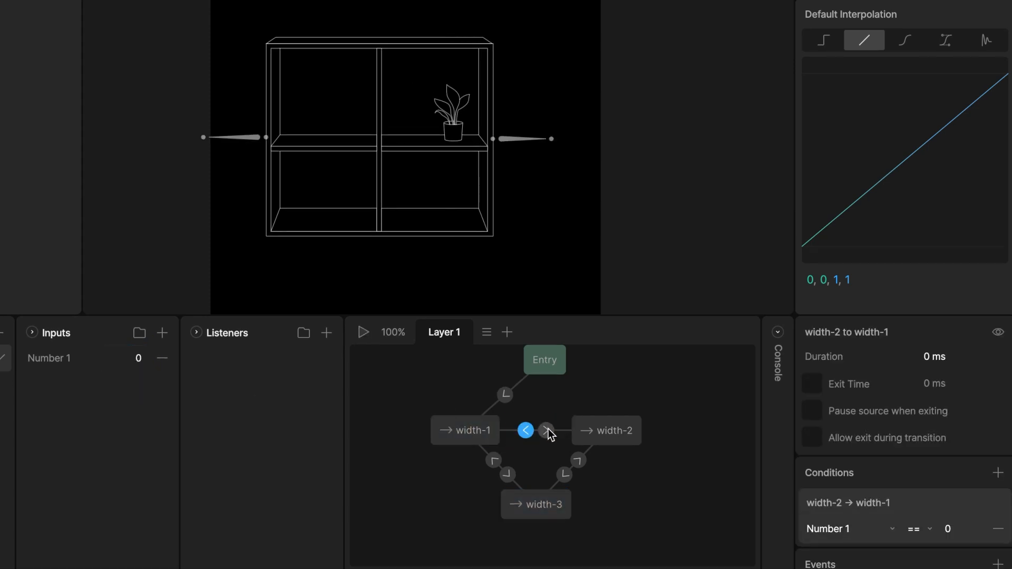
pyautogui.keyDown('shift'); pyautogui.click(546, 431); pyautogui.keyUp('shift')
pyautogui.keyDown('shift'); pyautogui.click(579, 460); pyautogui.keyUp('shift')
pyautogui.keyDown('shift'); pyautogui.click(565, 475); pyautogui.keyUp('shift')
pyautogui.keyDown('shift'); pyautogui.click(508, 474); pyautogui.keyUp('shift')
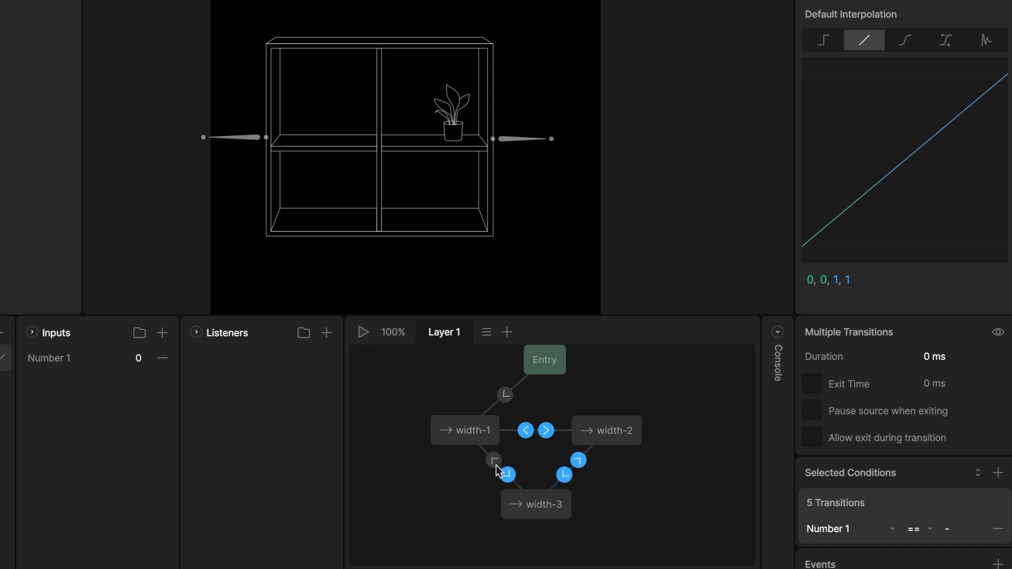
pyautogui.keyDown('shift'); pyautogui.click(494, 462); pyautogui.keyUp('shift')
pyautogui.click(931, 357)
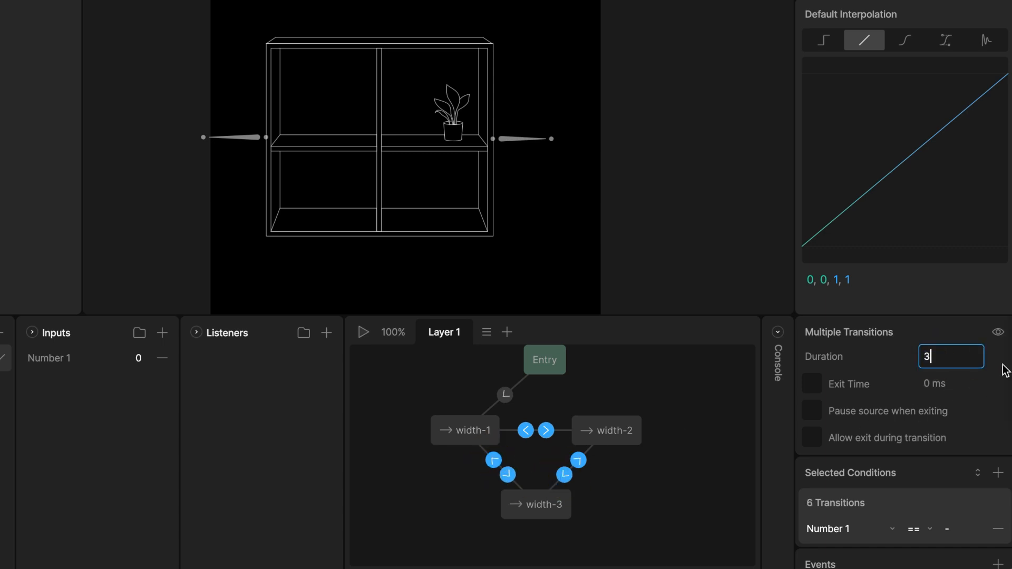
pyautogui.press('Return')
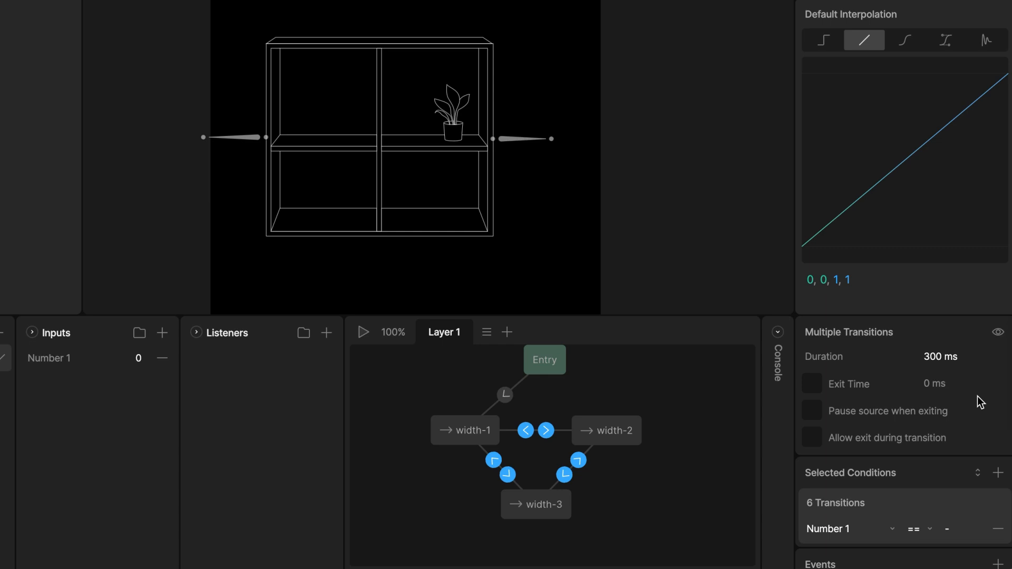
# - Change the selected transitions' interpolation to a cubic ease curve
pyautogui.scroll(-5, 978, 403)
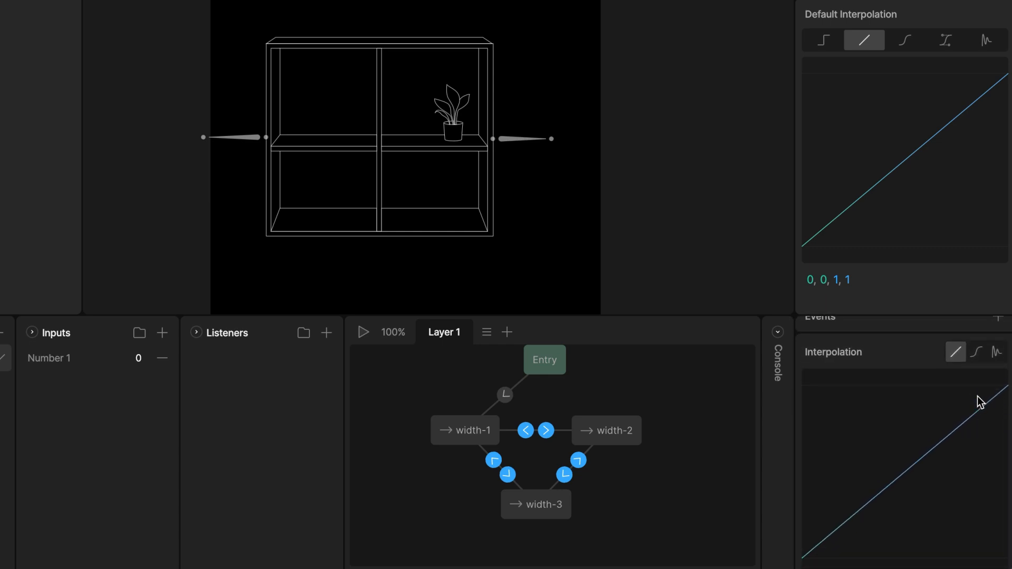
pyautogui.click(977, 351)
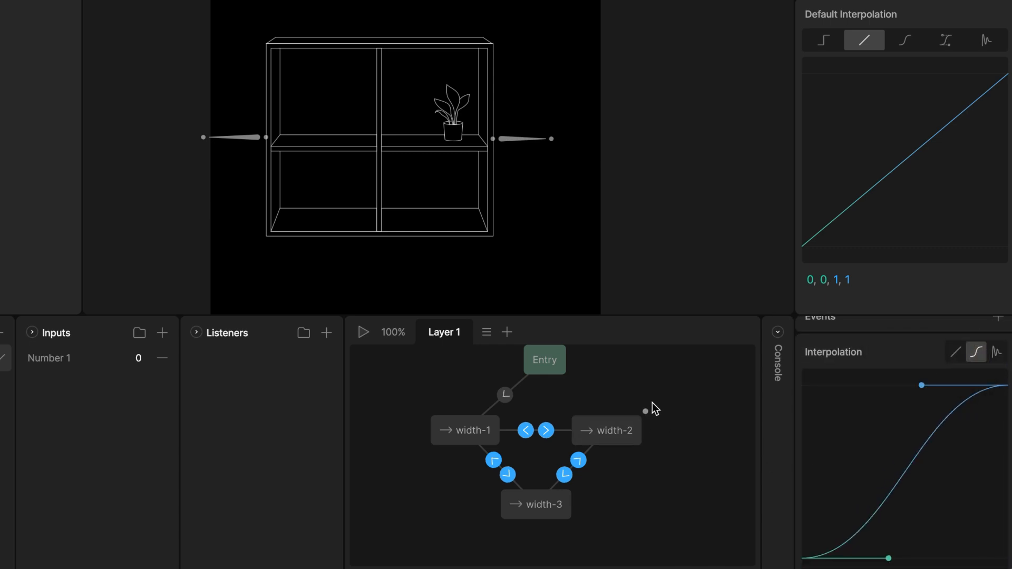
pyautogui.click(666, 399)
# - Play the state machine and test the eased transitions by entering Number 1 values 1, 2, 0, 1 and 2
pyautogui.press('space')
pyautogui.click(129, 362)
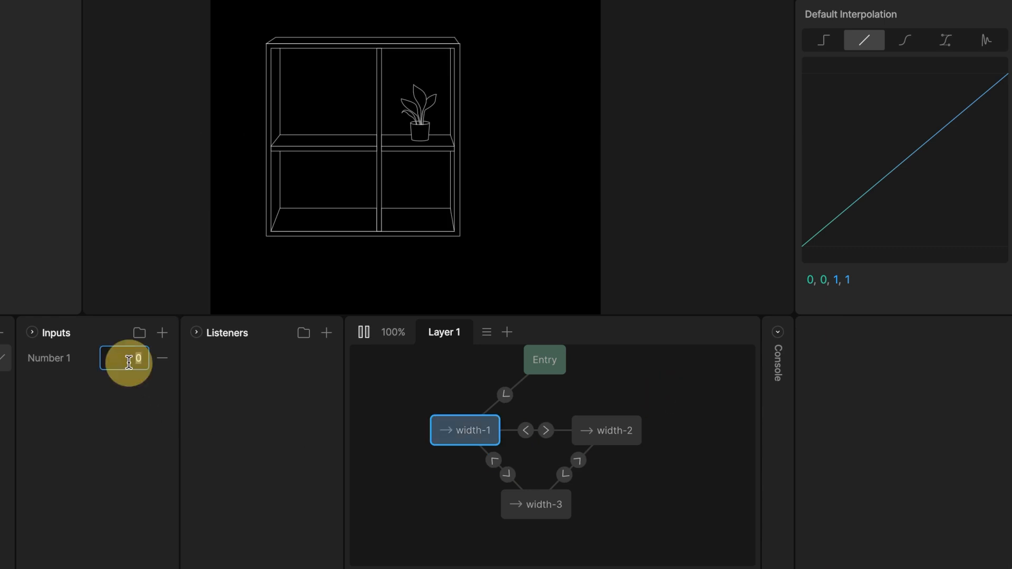
pyautogui.write('1')
pyautogui.press('Return')
pyautogui.click(128, 361)
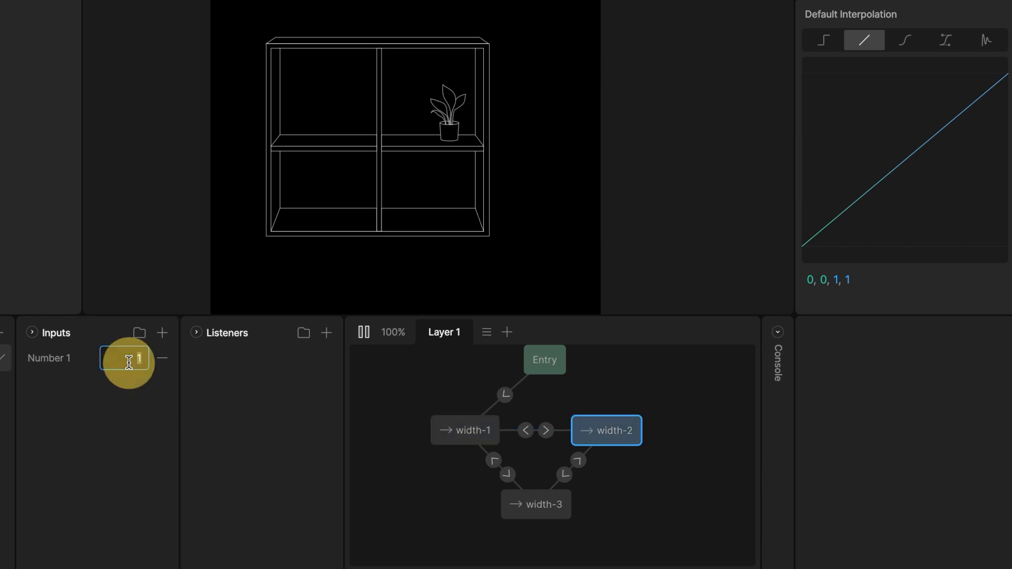
pyautogui.click(129, 364)
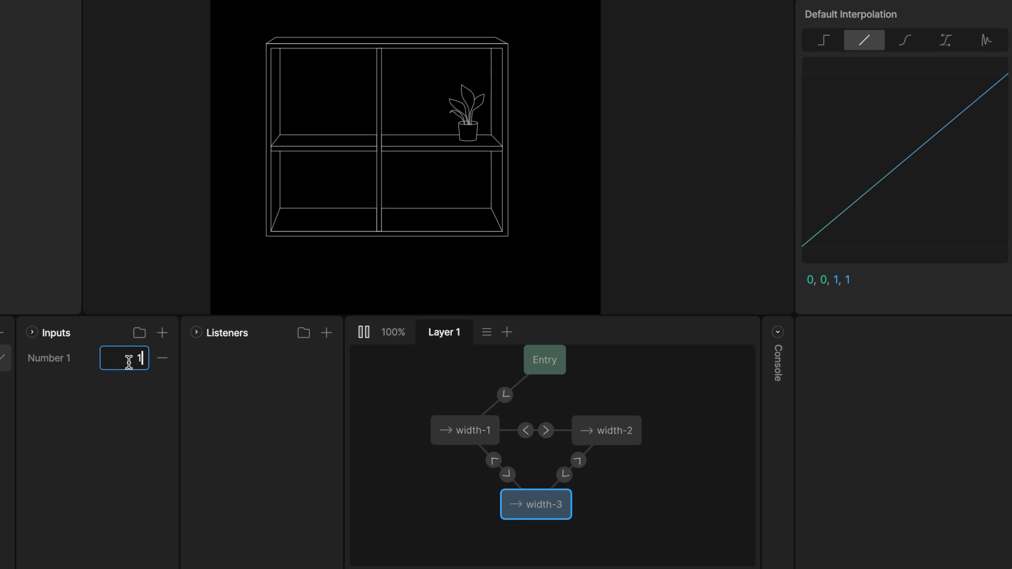
pyautogui.click(129, 365)
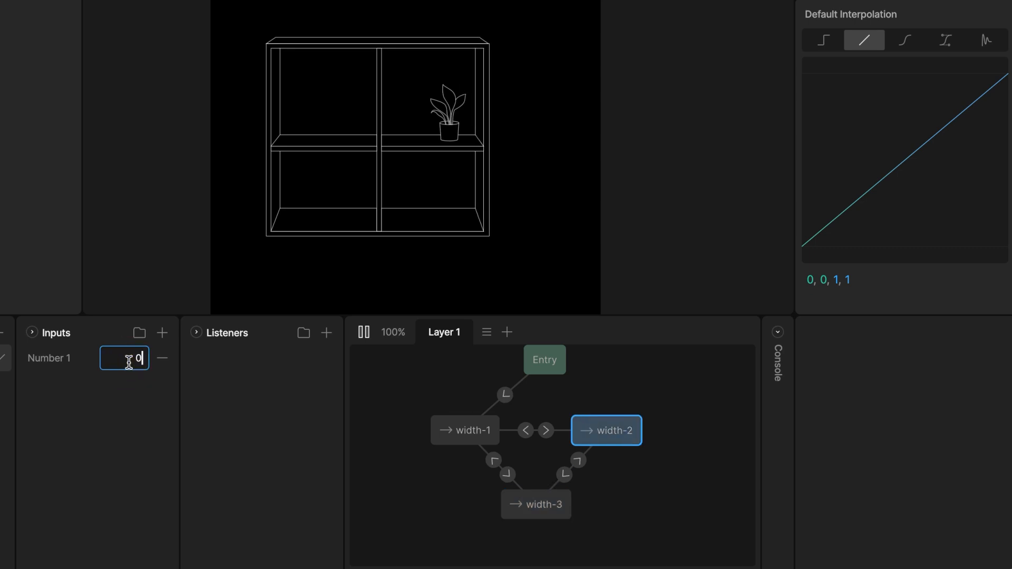
pyautogui.click(129, 362)
pyautogui.write('2')
pyautogui.press('Return')
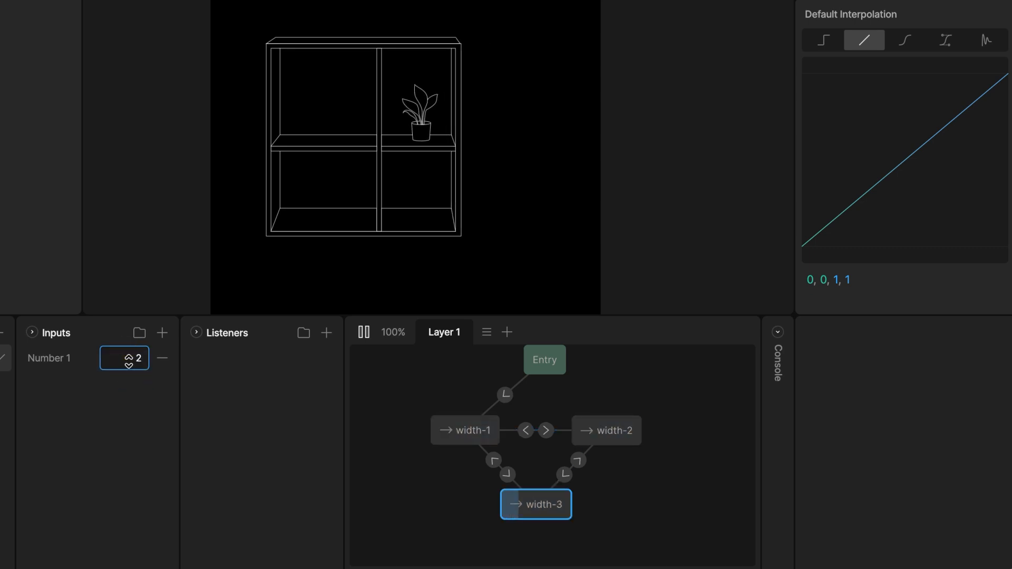
pyautogui.click(129, 364)
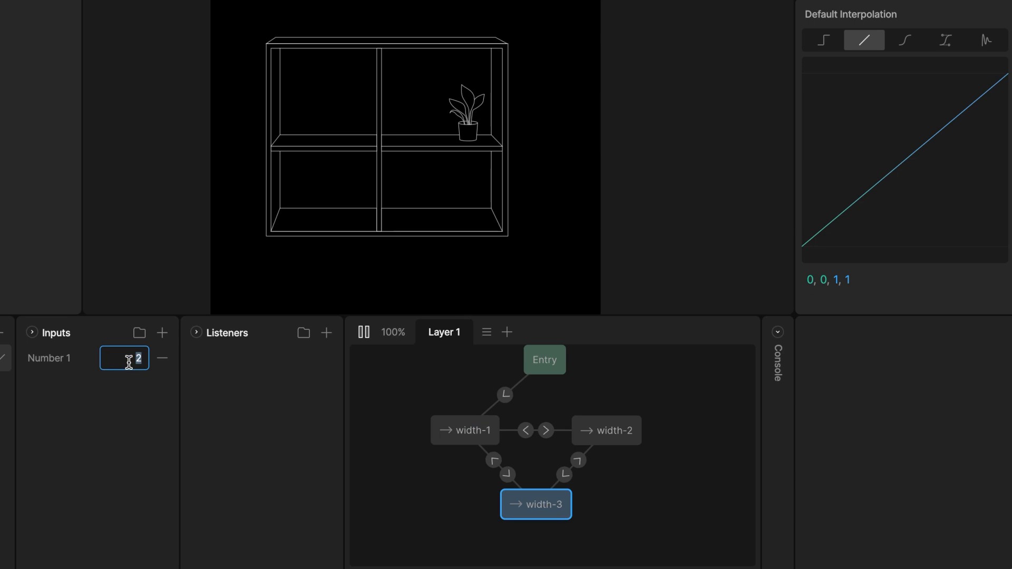
pyautogui.write('0')
pyautogui.press('Return')
pyautogui.click(128, 362)
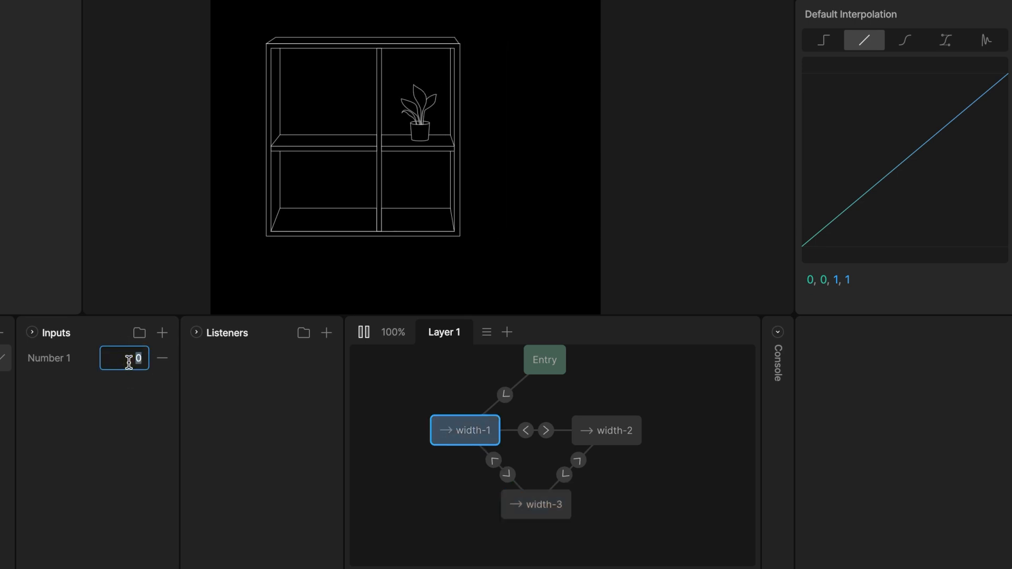
pyautogui.write('1')
pyautogui.press('Return')
pyautogui.click(128, 362)
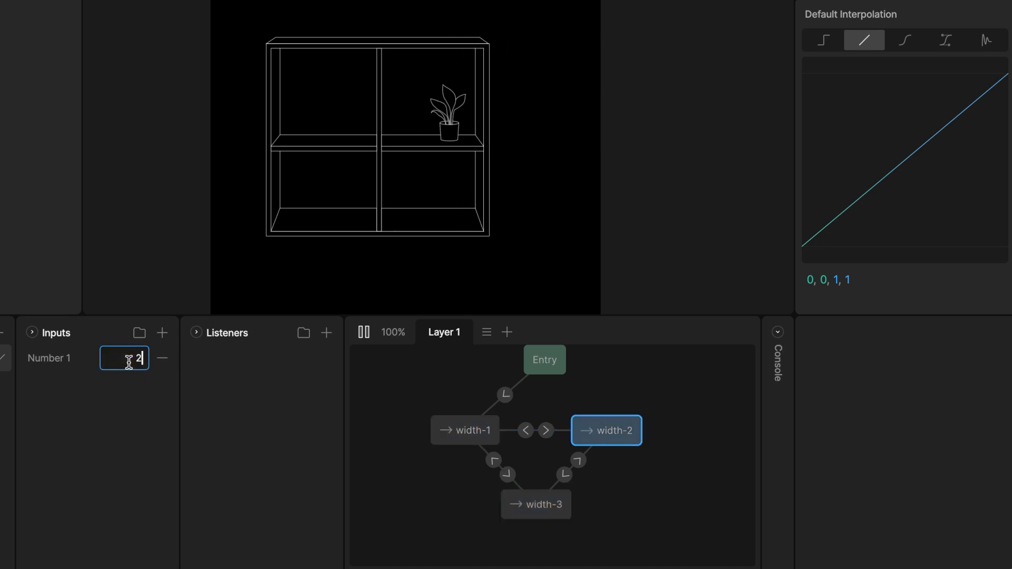
pyautogui.press('Return')
pyautogui.click(129, 363)
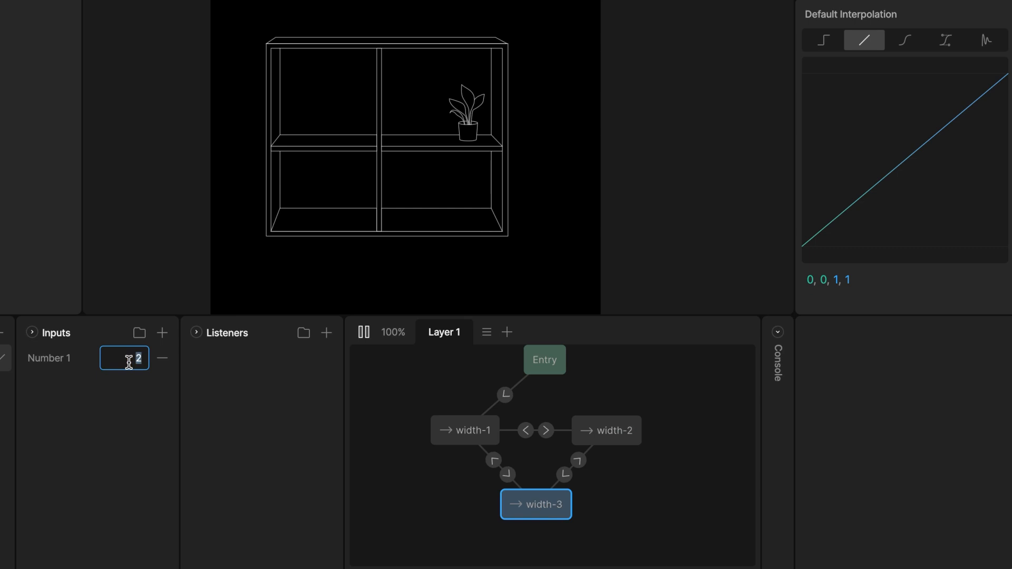